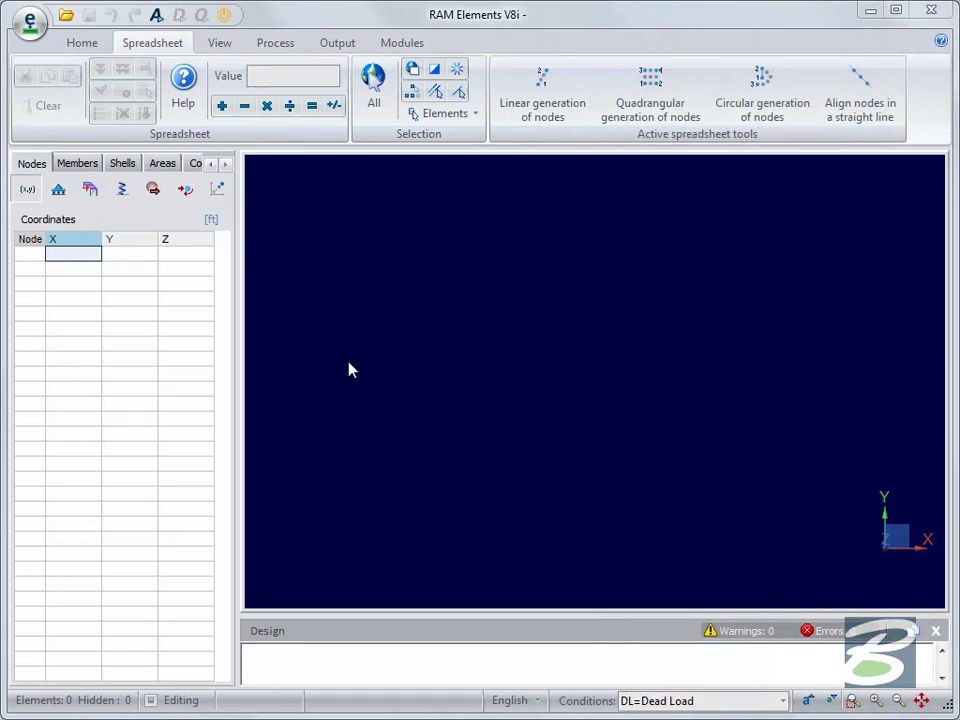
Enter node 1 at 0,0,0 and paste nodes 2–7 out to X = 65 ft
click(62, 256)
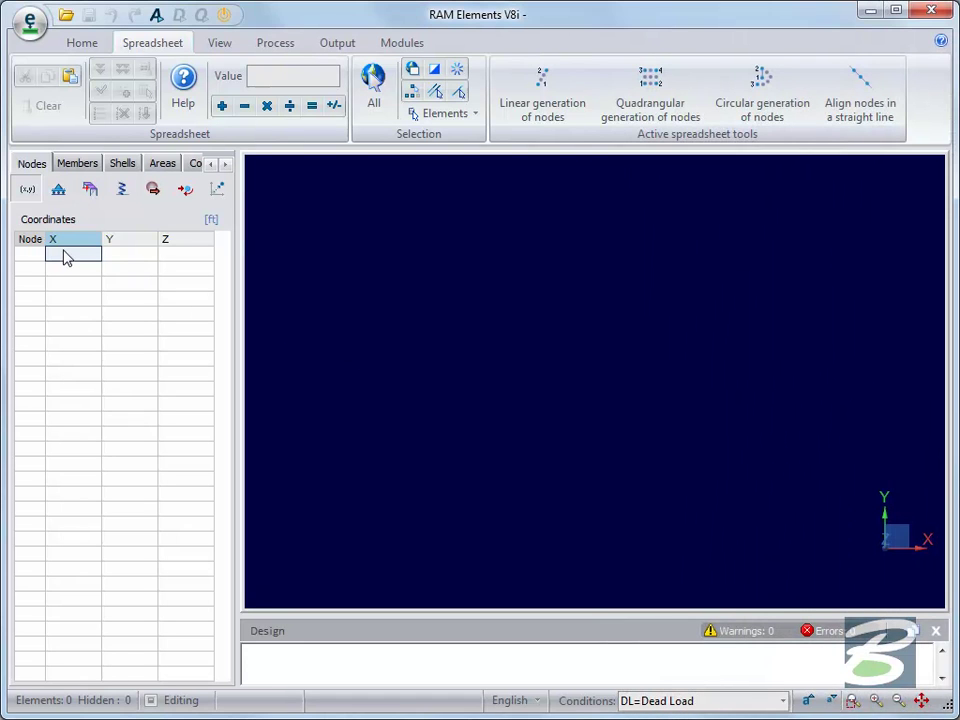
text(0)
key(Tab)
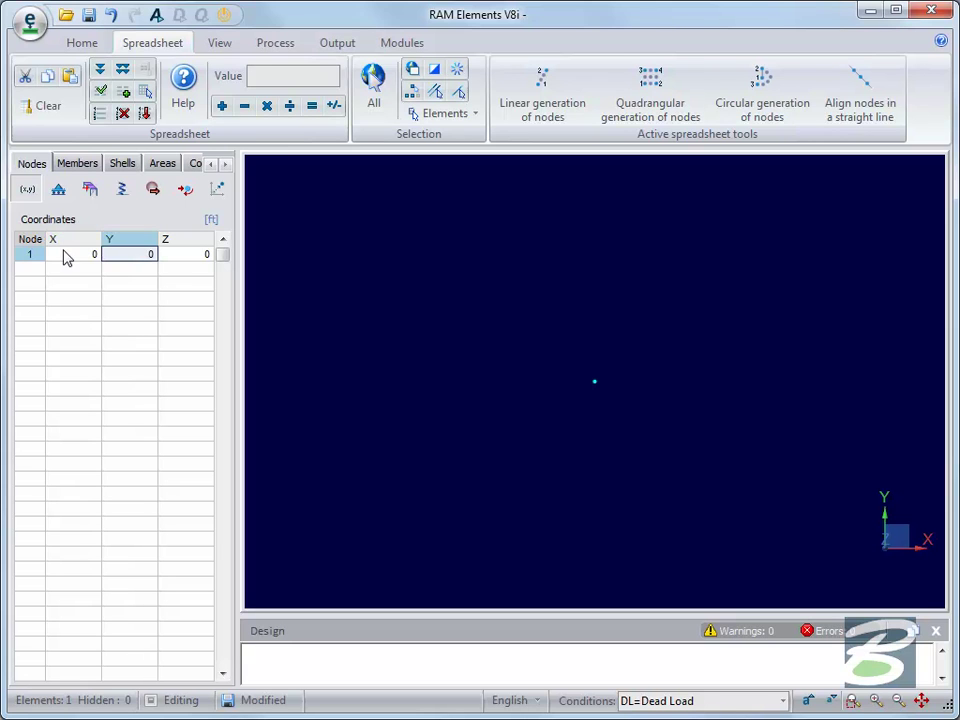
click(63, 256)
click(68, 275)
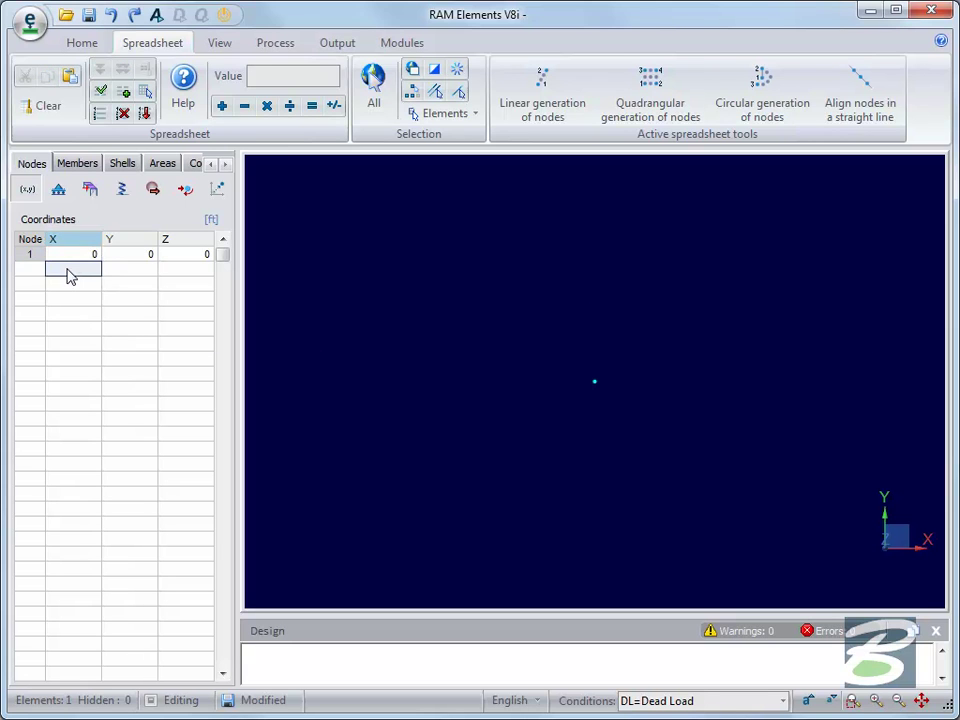
key(ctrl+v)
middle_drag(484, 360, 502, 390)
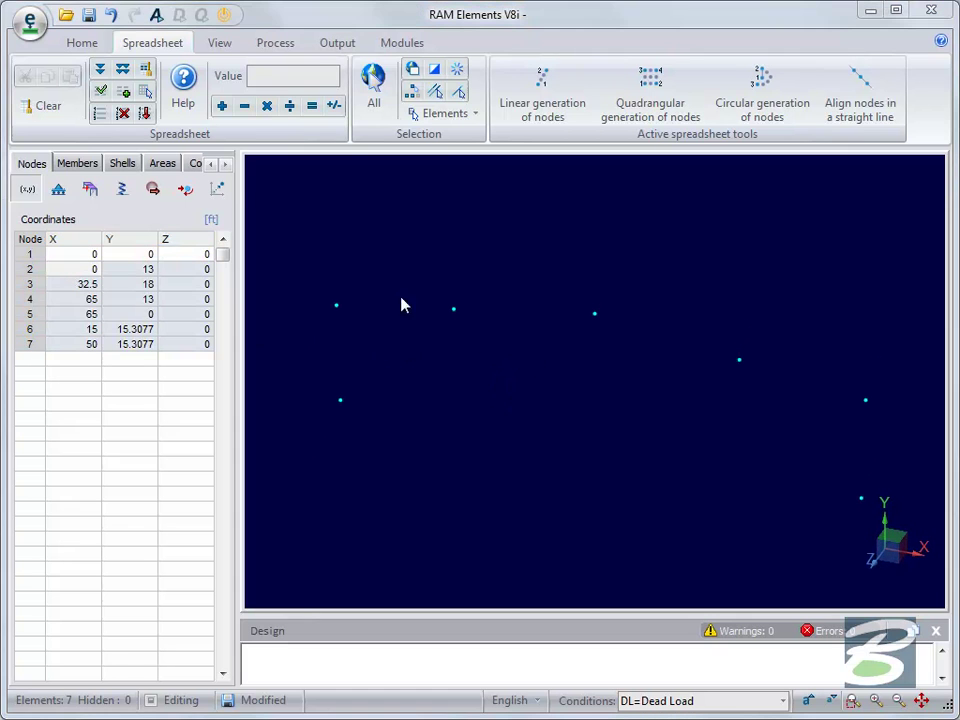
click(59, 191)
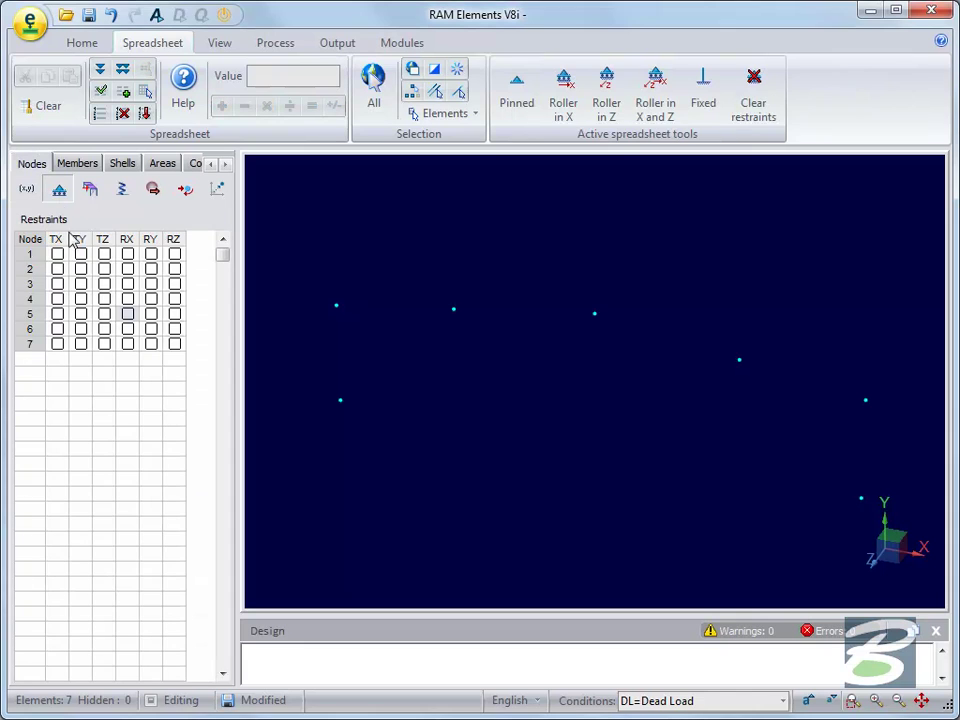
Tick TX, TY, TZ and RX restraints for node 1 and node 5
click(57, 254)
click(81, 254)
click(104, 254)
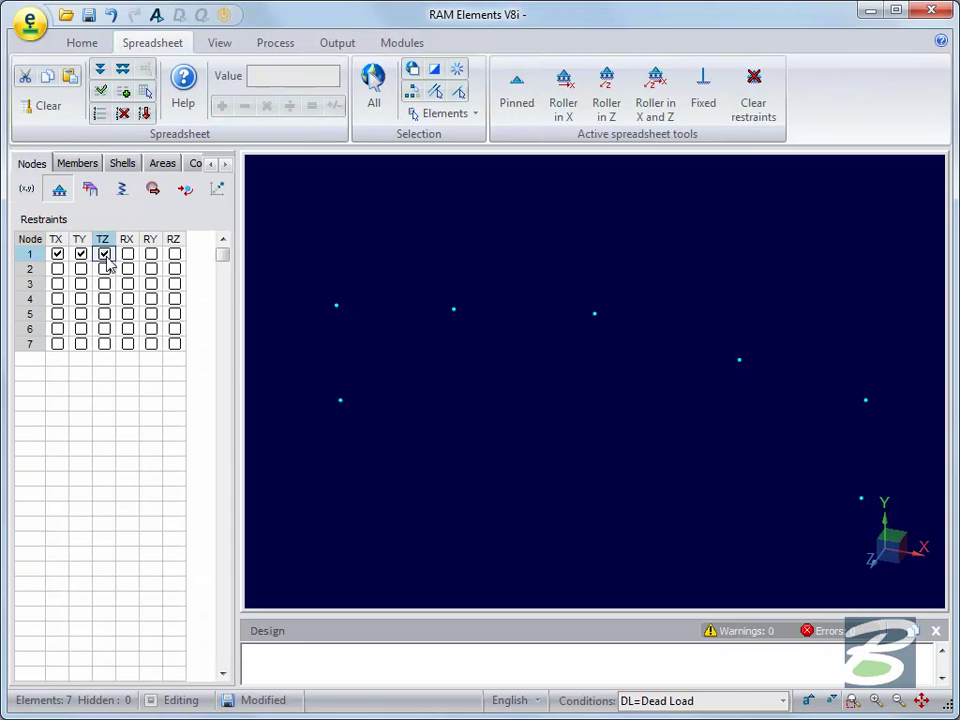
click(127, 254)
click(57, 314)
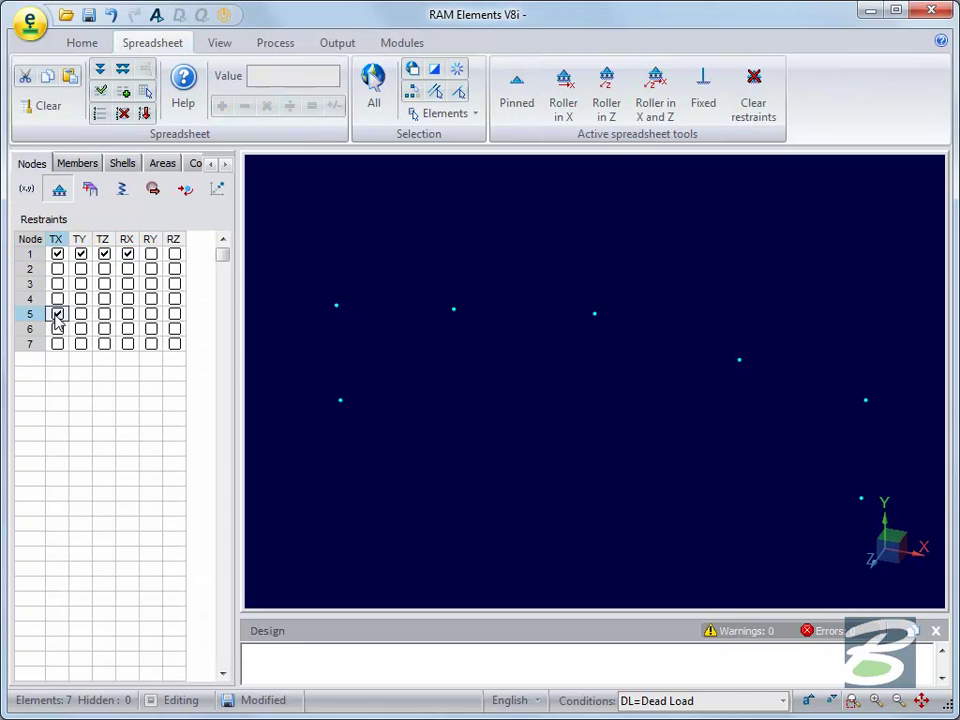
click(81, 314)
click(104, 314)
click(127, 315)
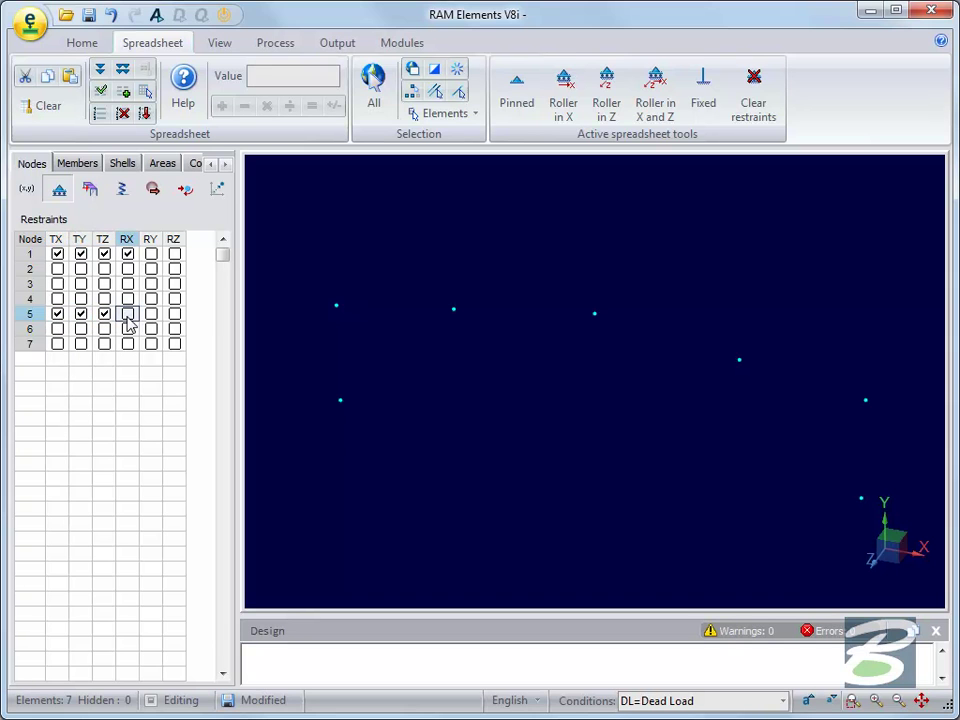
click(68, 165)
click(29, 193)
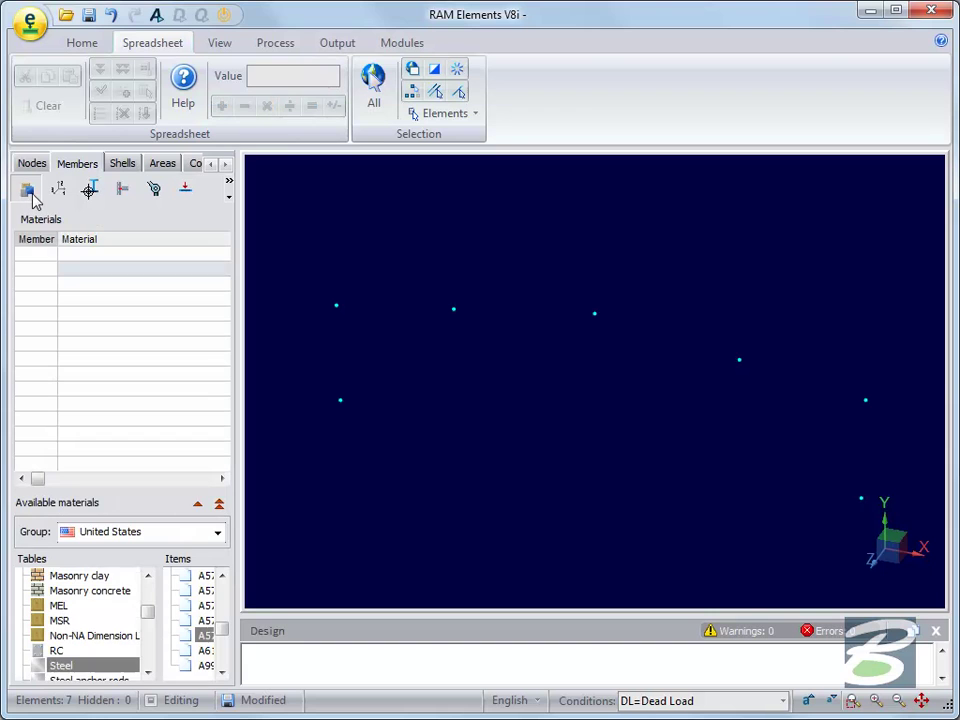
Describe members 1 and 2 as Col1 in the connectivity table
click(29, 192)
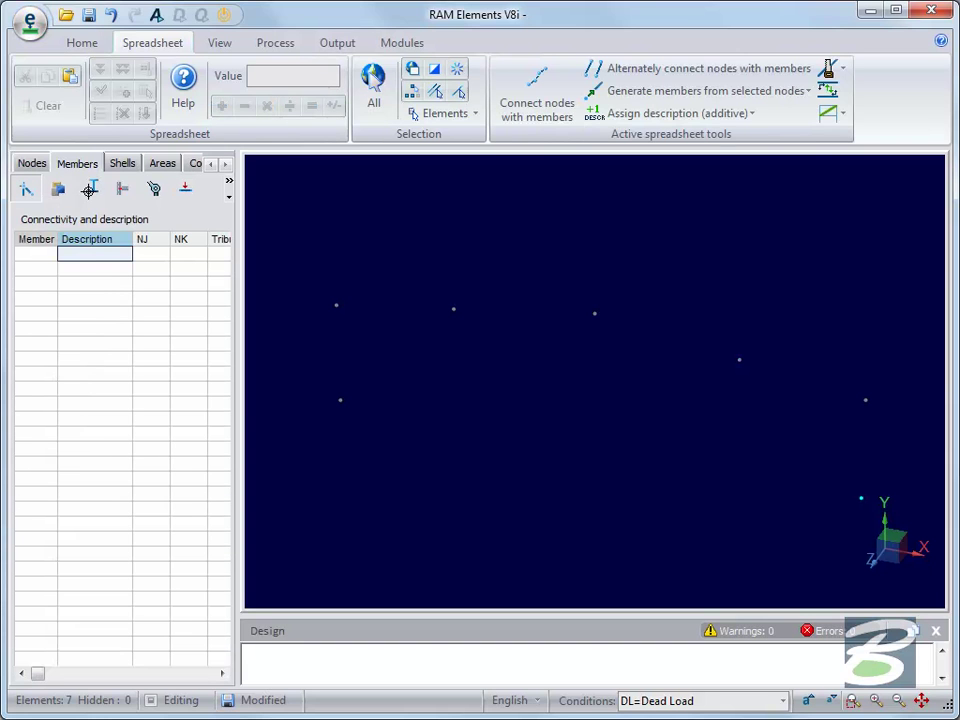
text(Co)
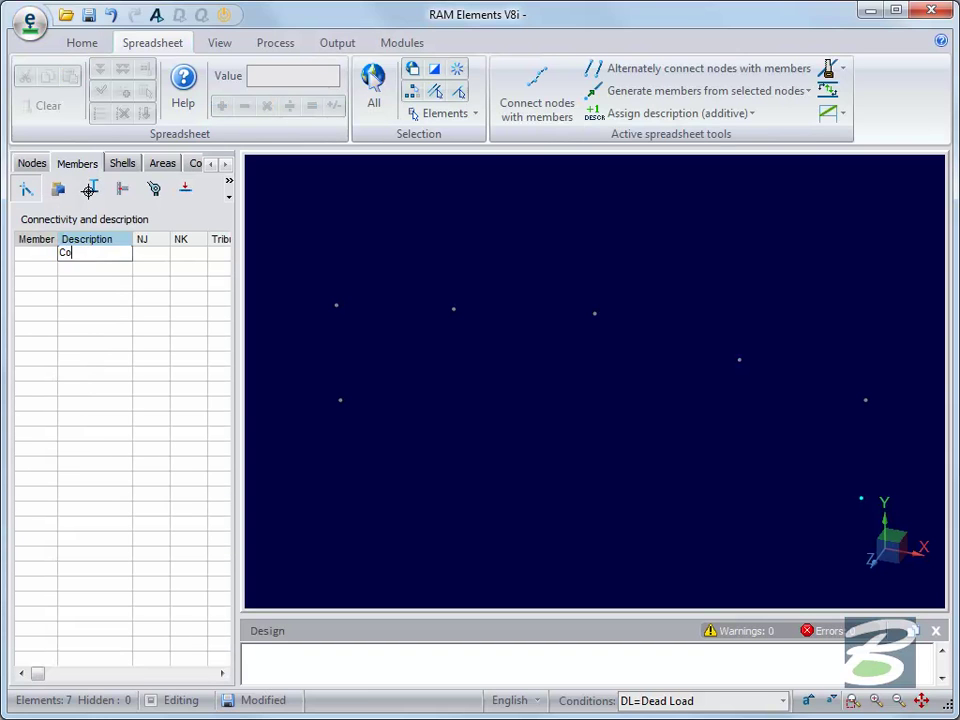
text(l1)
key(Return)
text(Col1)
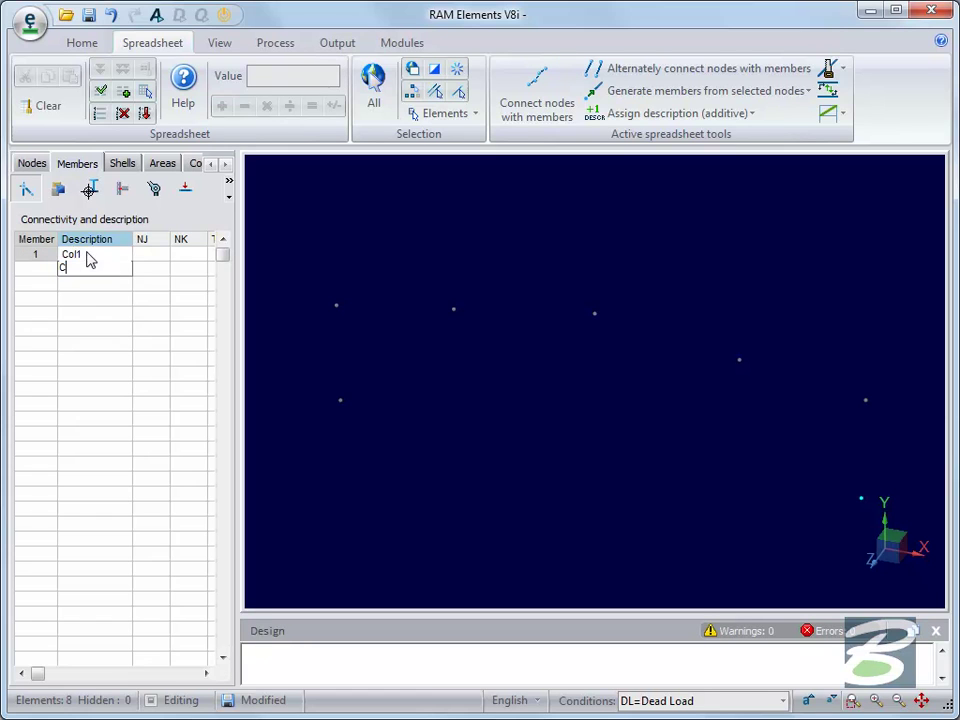
key(Return)
Connect the left column from node 1 to 2 and the right column from node 5 to 4
click(146, 256)
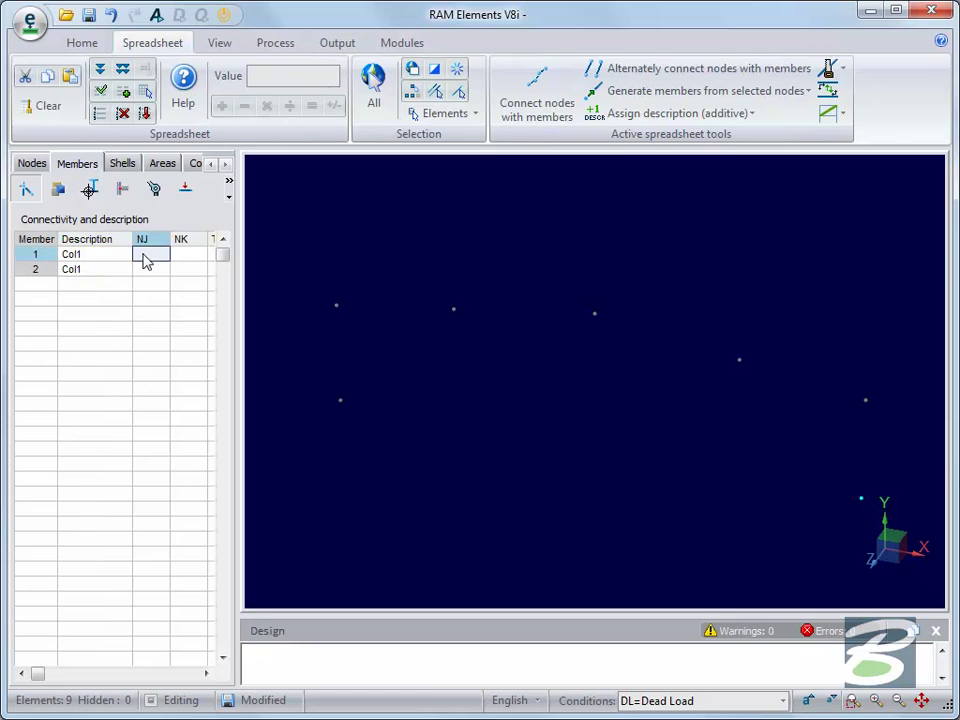
key(Tab)
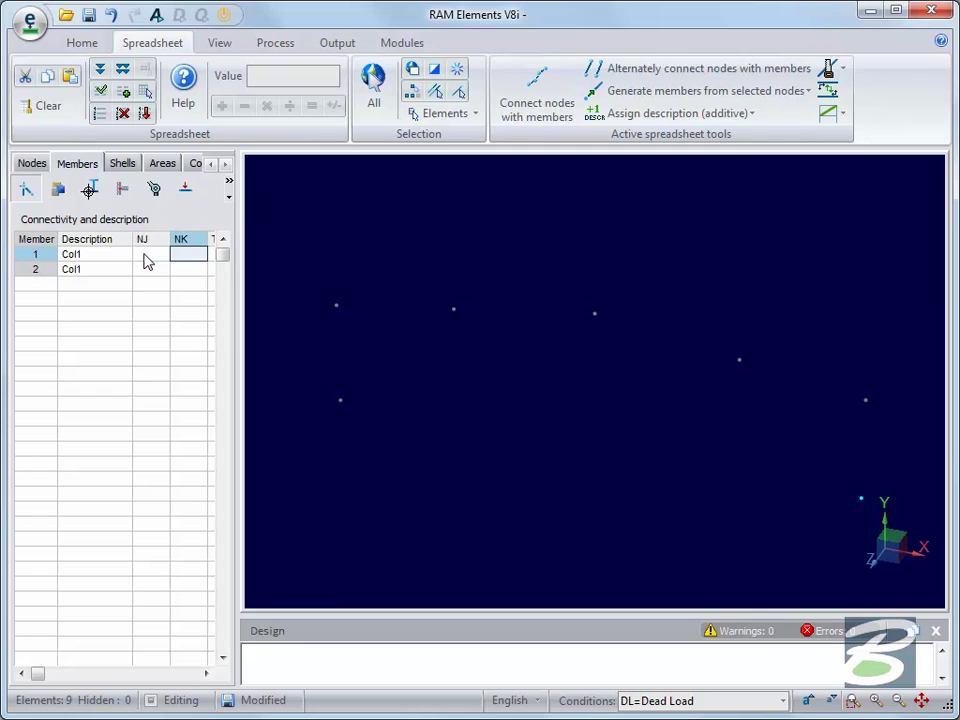
click(146, 258)
text(1)
key(Tab)
text(2)
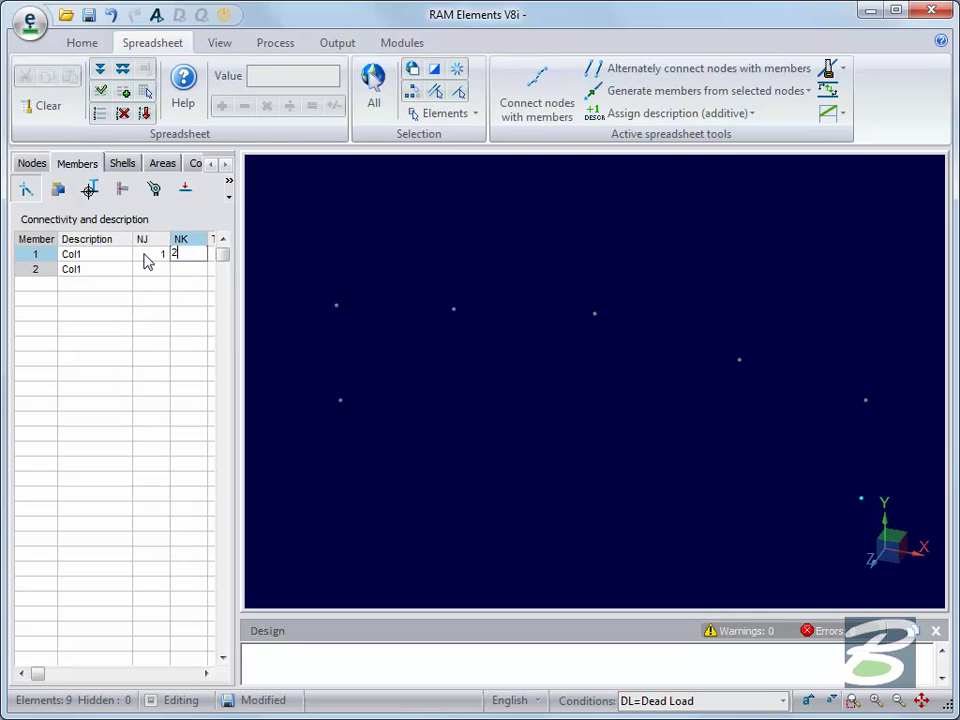
key(Return)
key(Left)
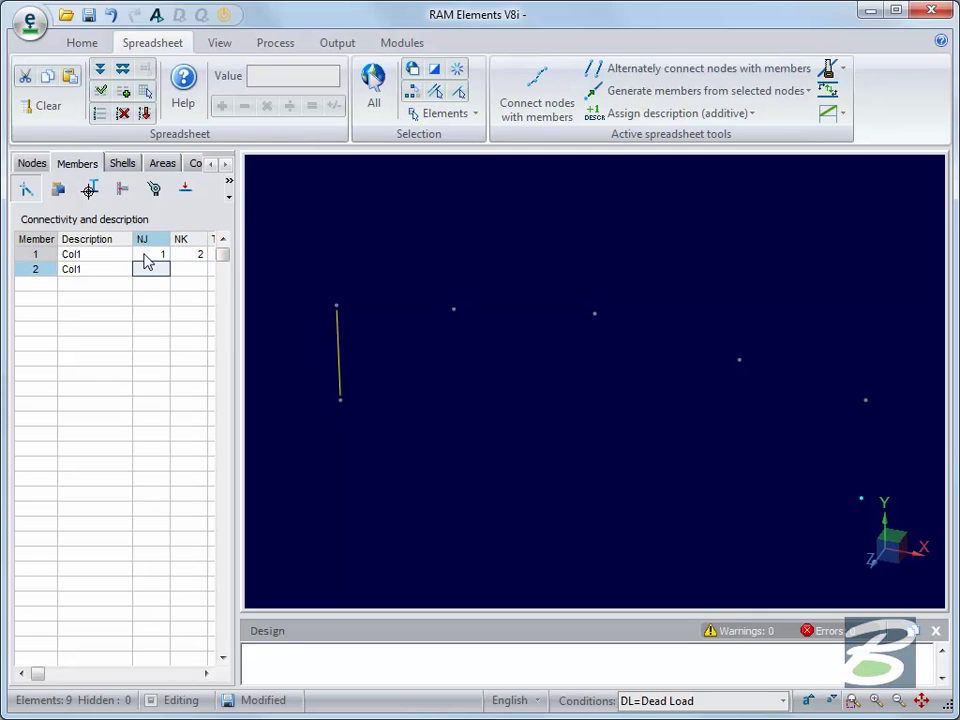
text(5)
key(Tab)
text(4)
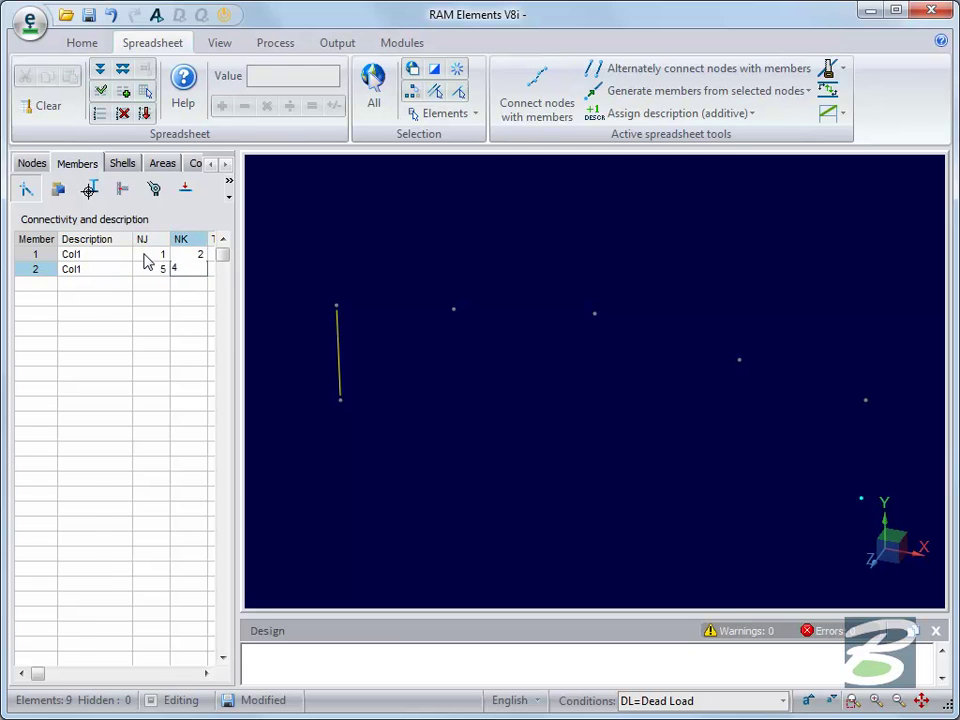
key(Tab)
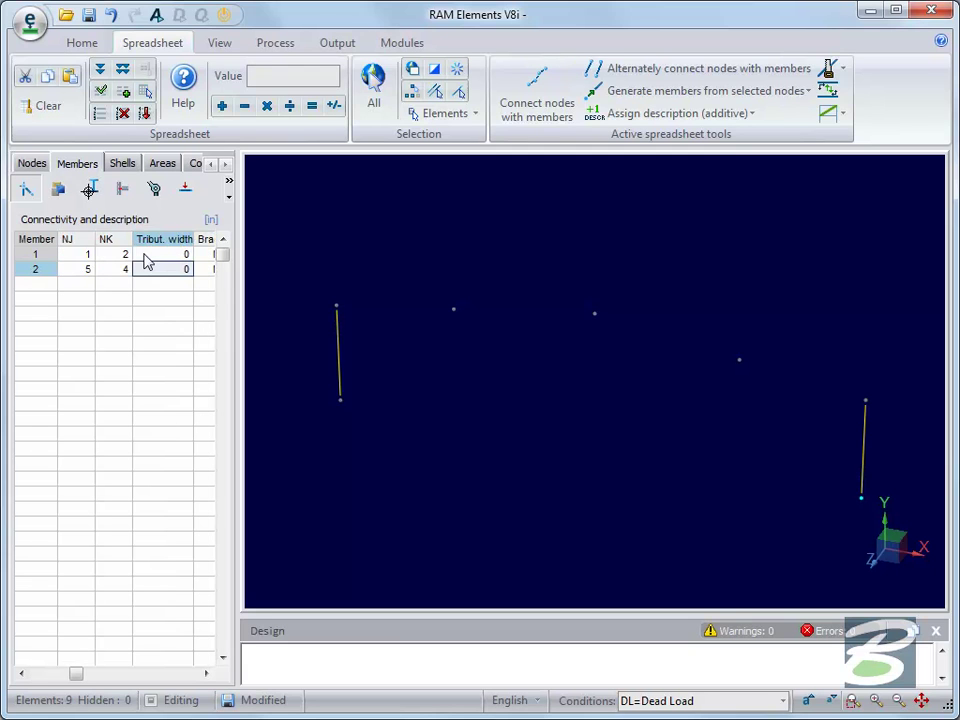
Add member 3, Beam1, running from node 2 to node 6
drag(237, 281, 270, 281)
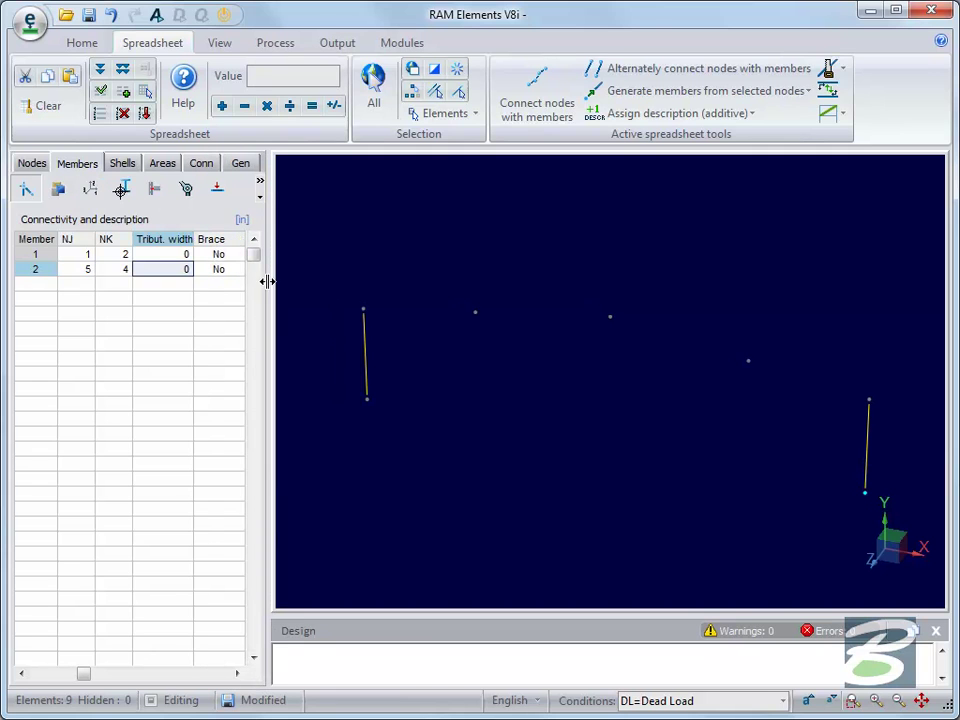
click(39, 673)
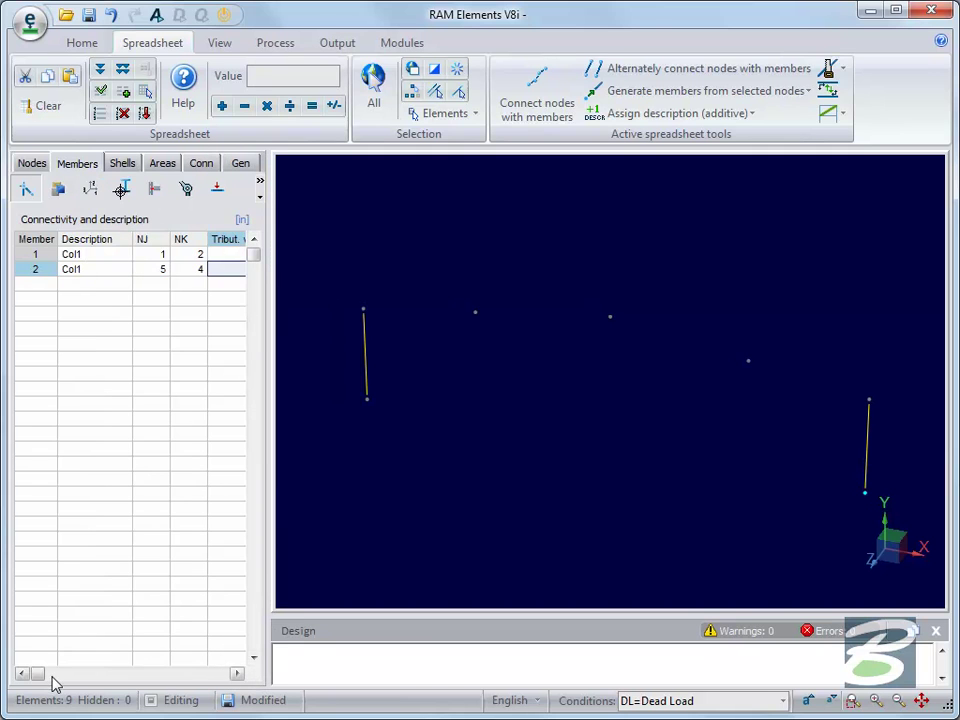
click(78, 284)
text(Beam)
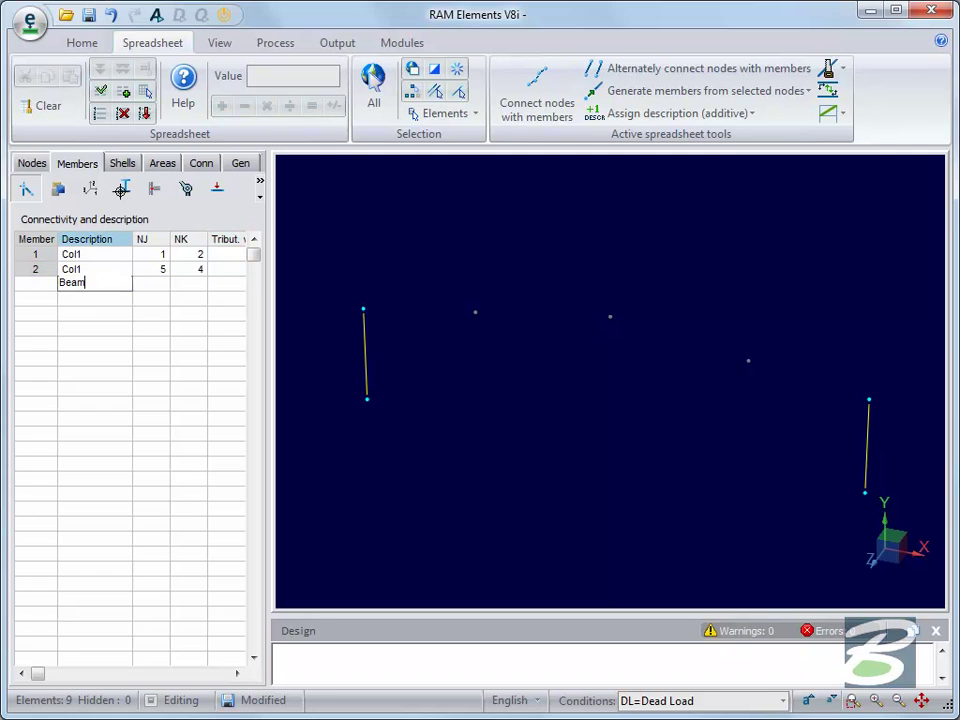
text(1)
key(Tab)
text(2)
key(Tab)
text(6)
key(Tab)
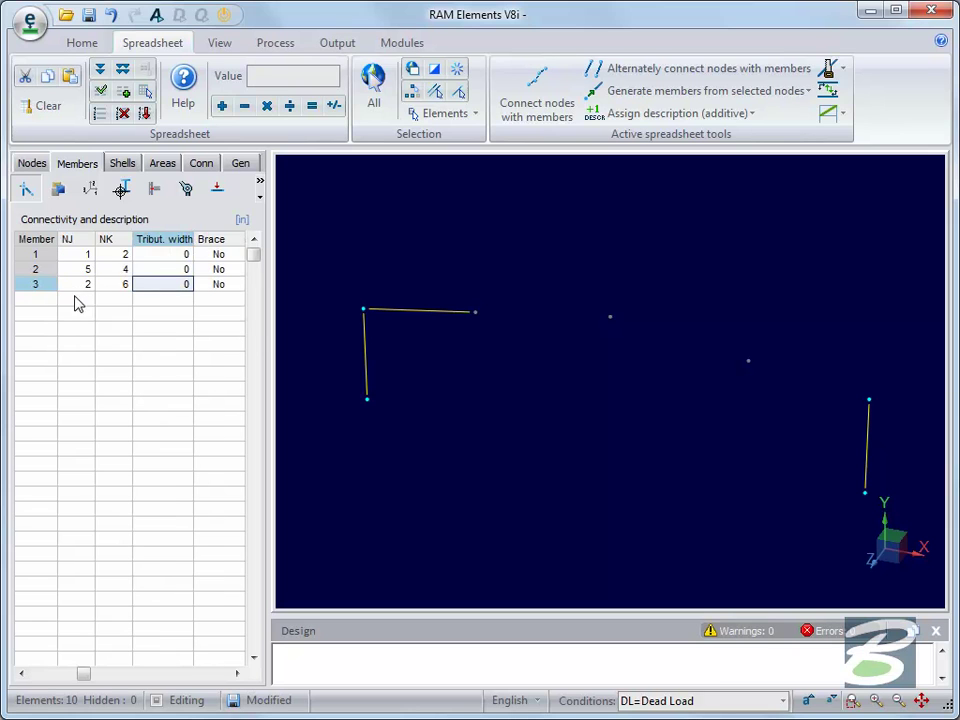
Paste the remaining three rafter members into rows 4–6
drag(72, 676, 32, 670)
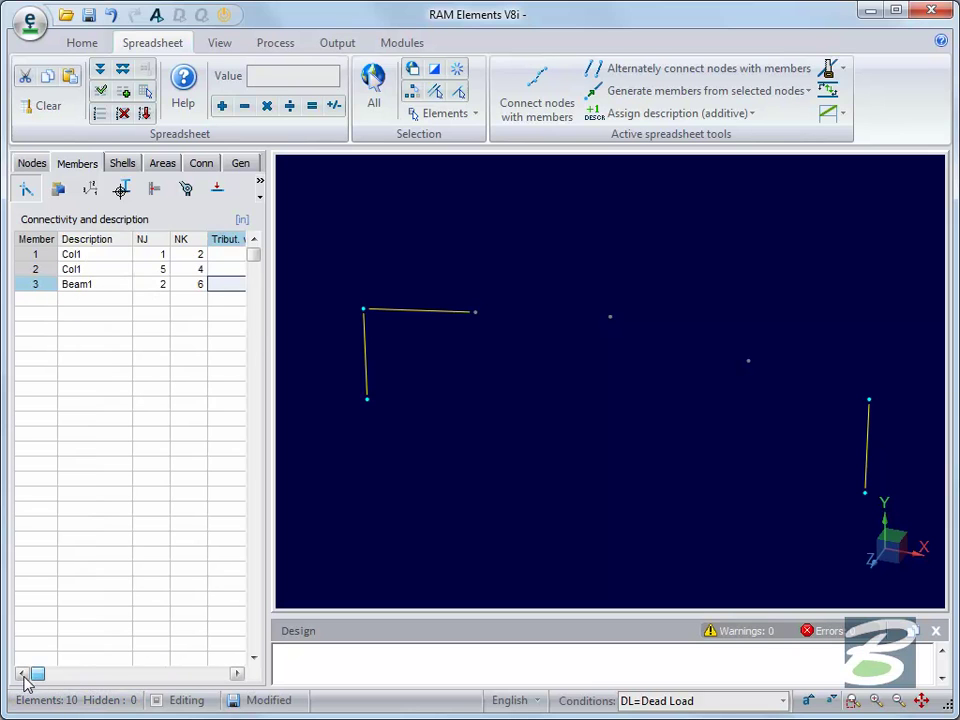
click(100, 300)
text(BEAM1	4	7 BEAM2	6	3 BEAM2	7	3)
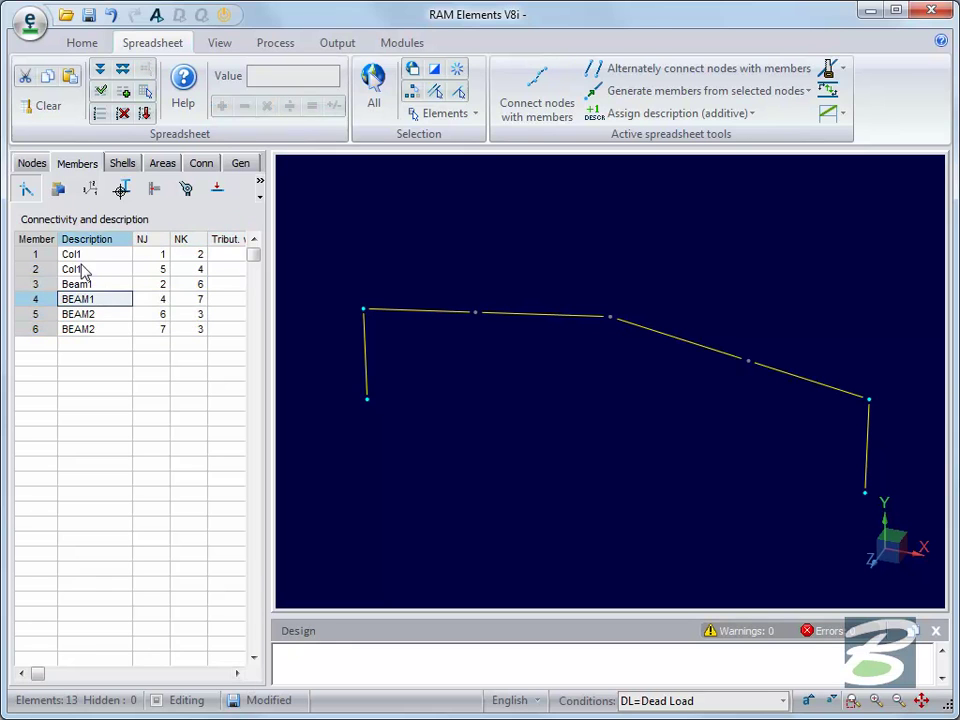
click(60, 196)
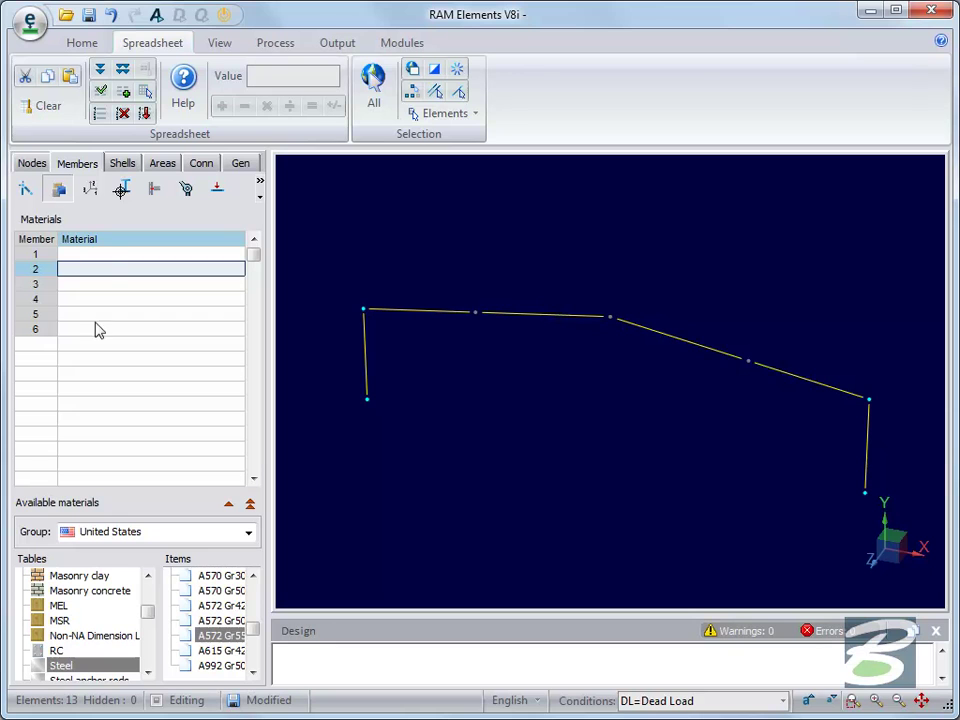
Assign A572 Gr55 steel to all six members
click(250, 504)
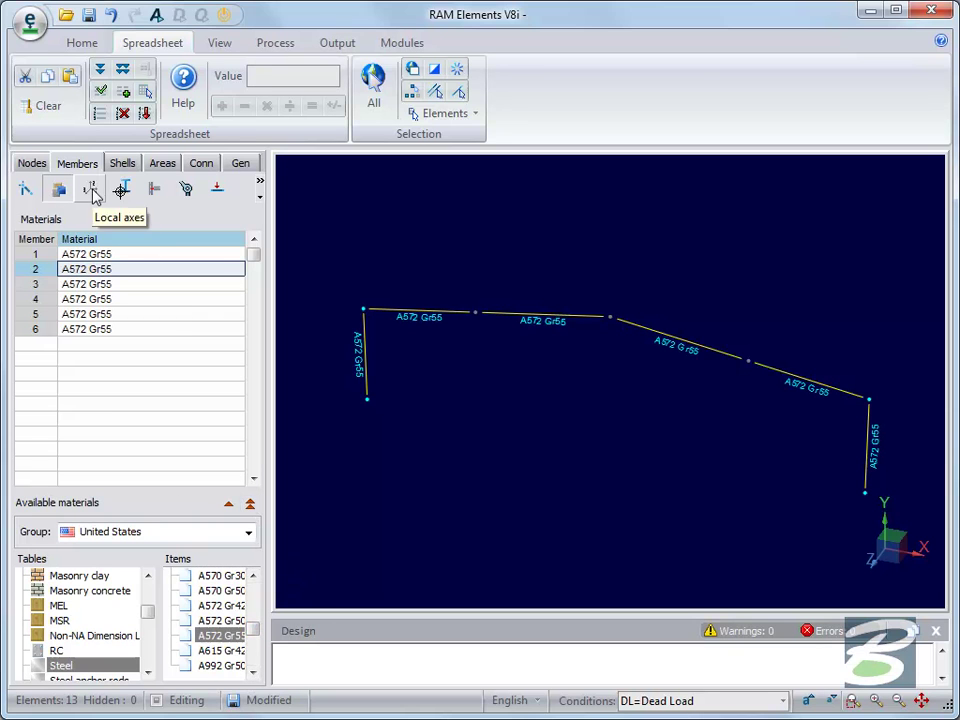
click(259, 183)
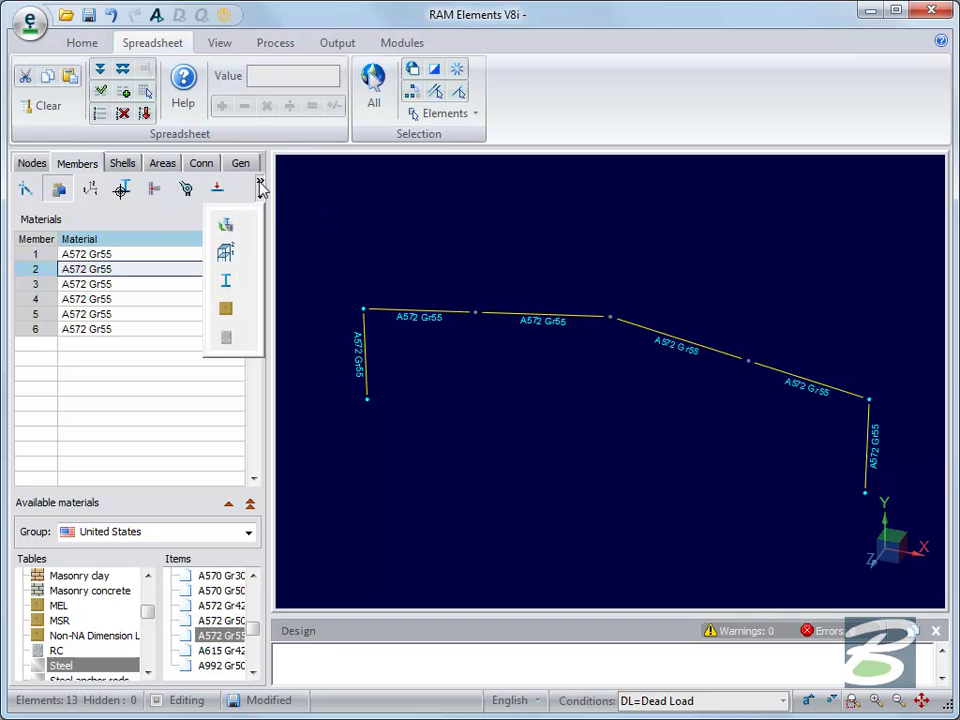
click(226, 228)
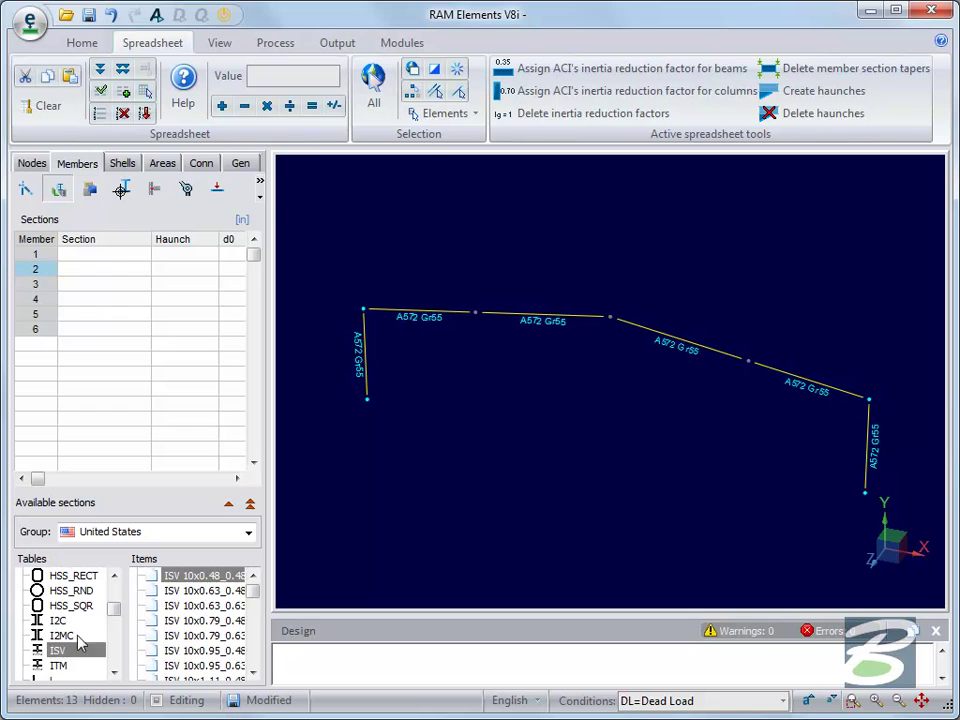
Assign section ITM 10x7_8x1_2 to both columns and both outer rafters
click(60, 665)
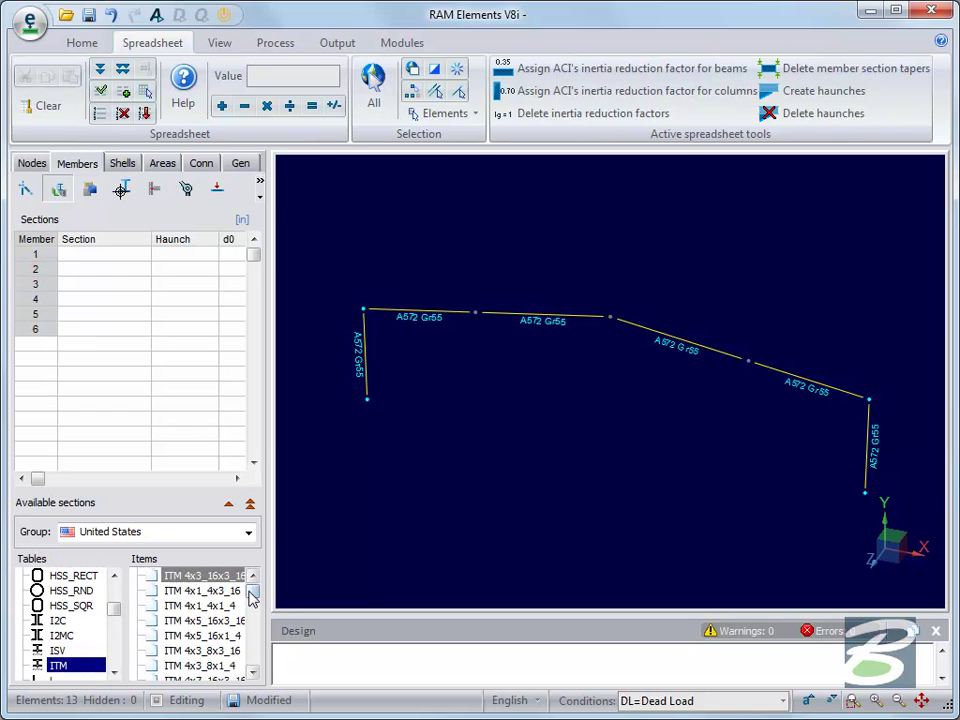
scroll(253, 603, down, 12)
scroll(255, 608, down, 10)
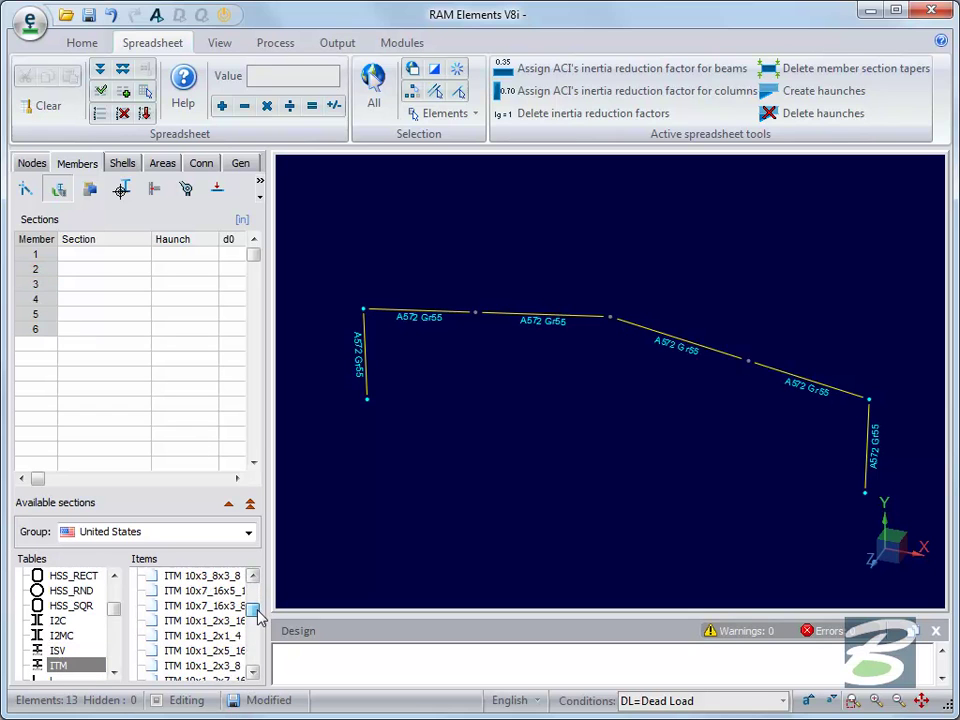
click(365, 557)
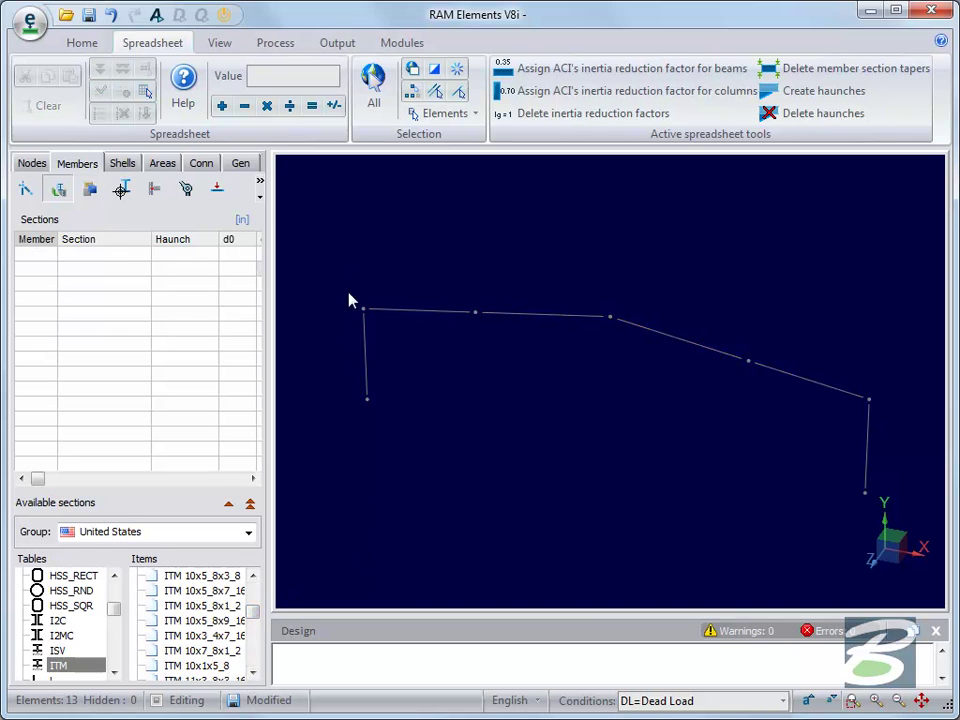
drag(455, 405, 458, 408)
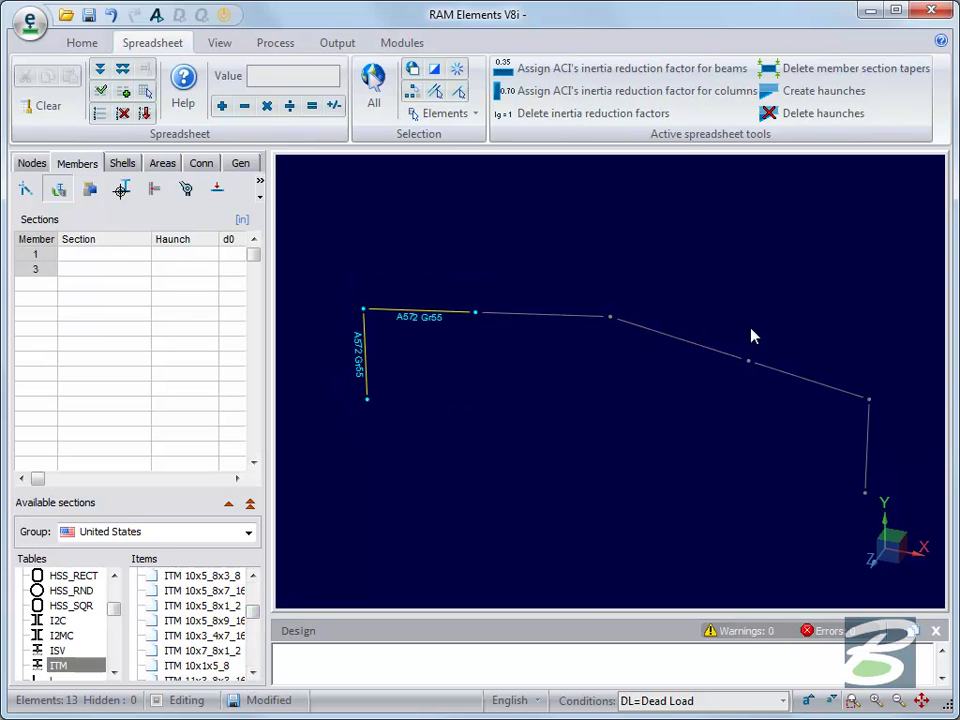
drag(887, 497, 904, 521)
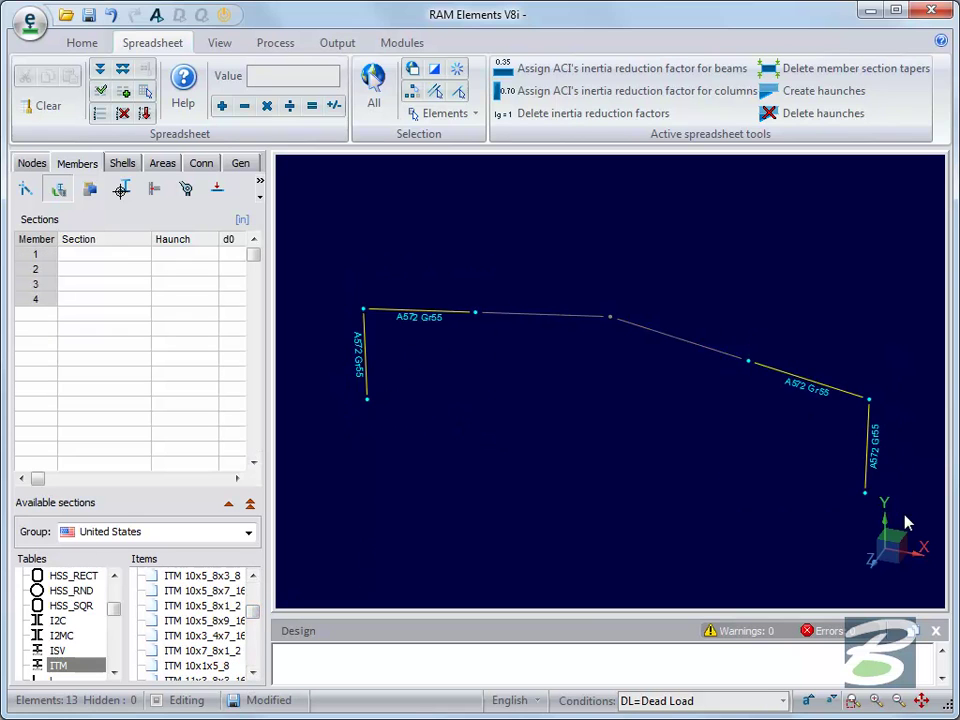
click(231, 651)
click(250, 505)
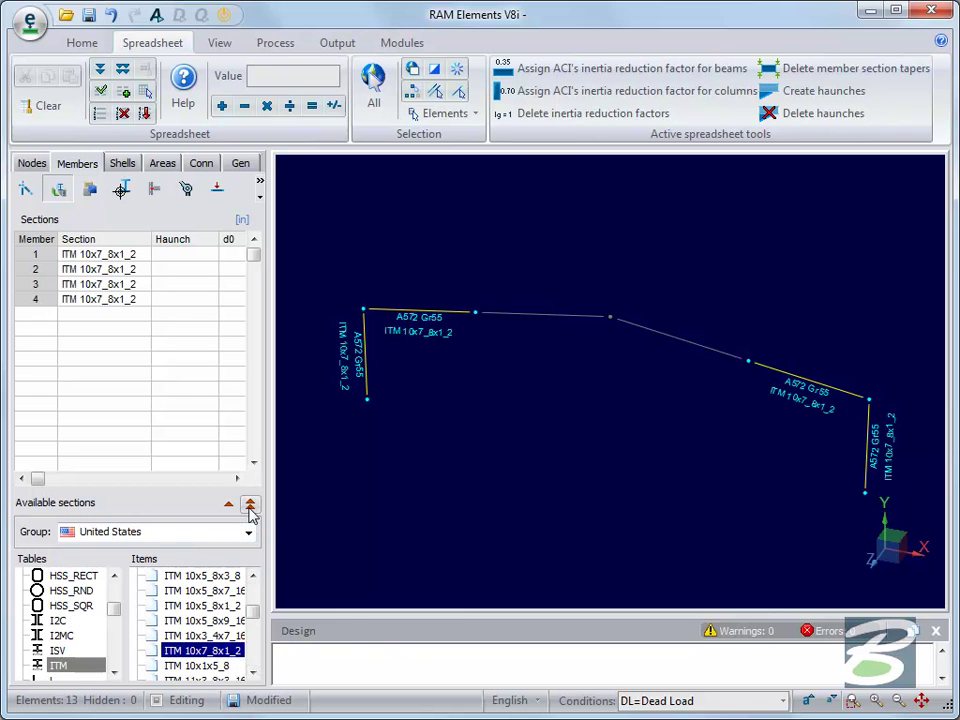
Assign section ITM 10x1_2x5_16 to the two middle rafters, then select all members
click(466, 437)
click(549, 316)
click(643, 330)
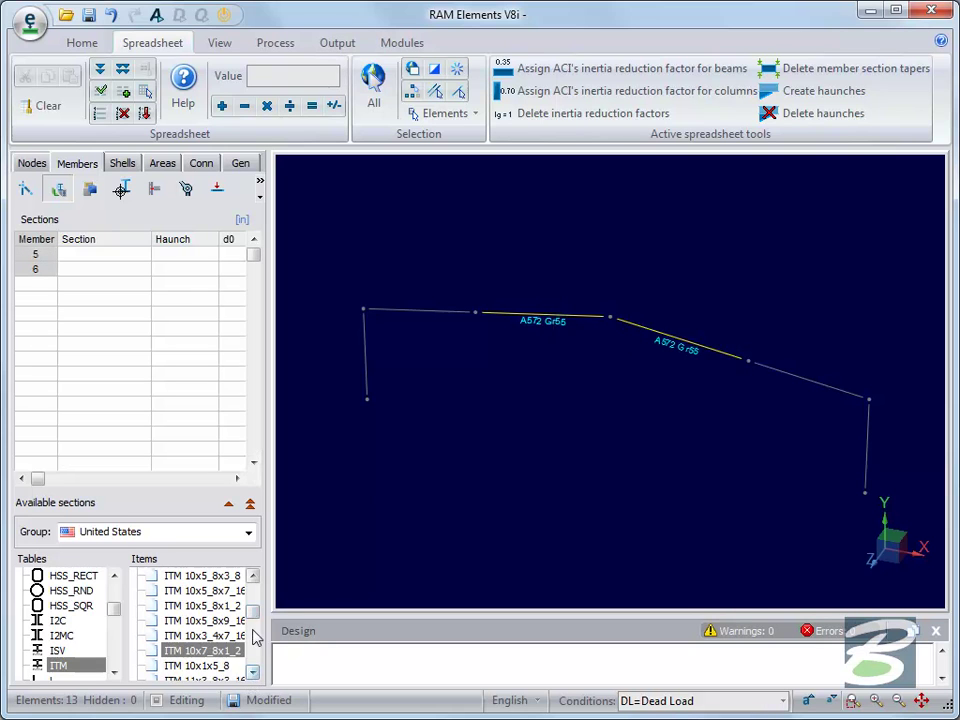
drag(253, 617, 253, 615)
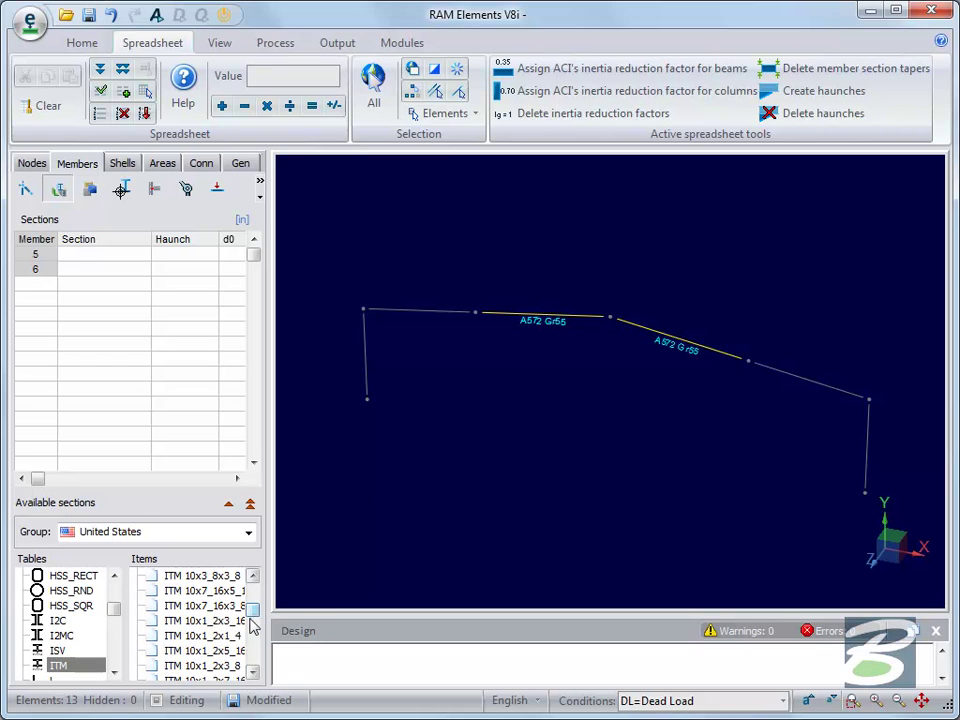
click(232, 652)
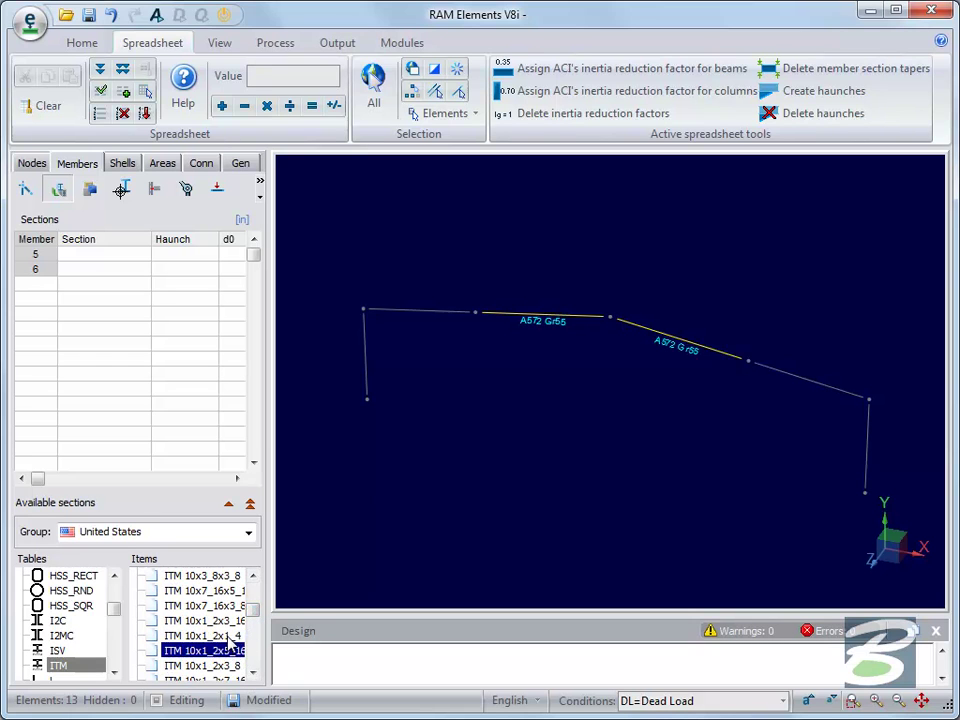
click(250, 505)
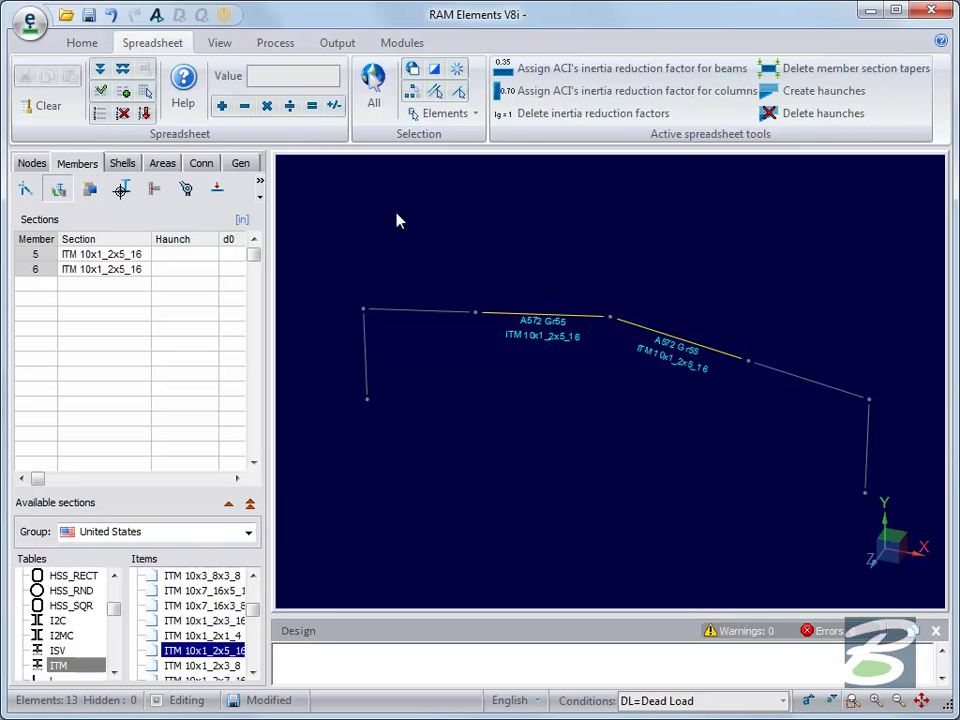
click(374, 88)
click(220, 43)
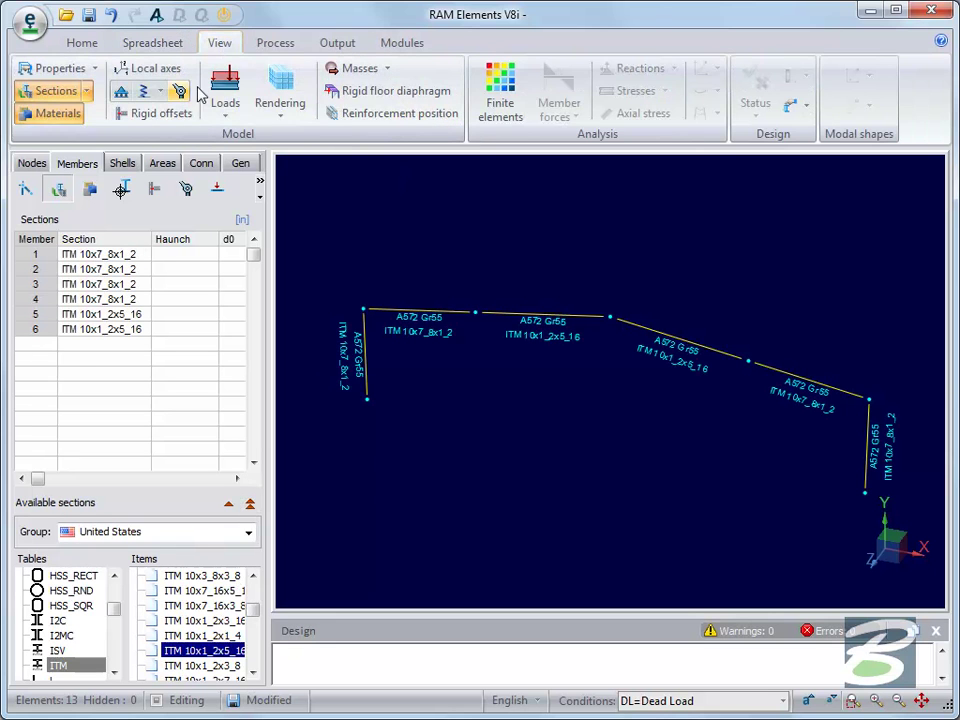
Render members as solids and taper members 1 and 2 from d0 12 to dL 24 in
click(272, 86)
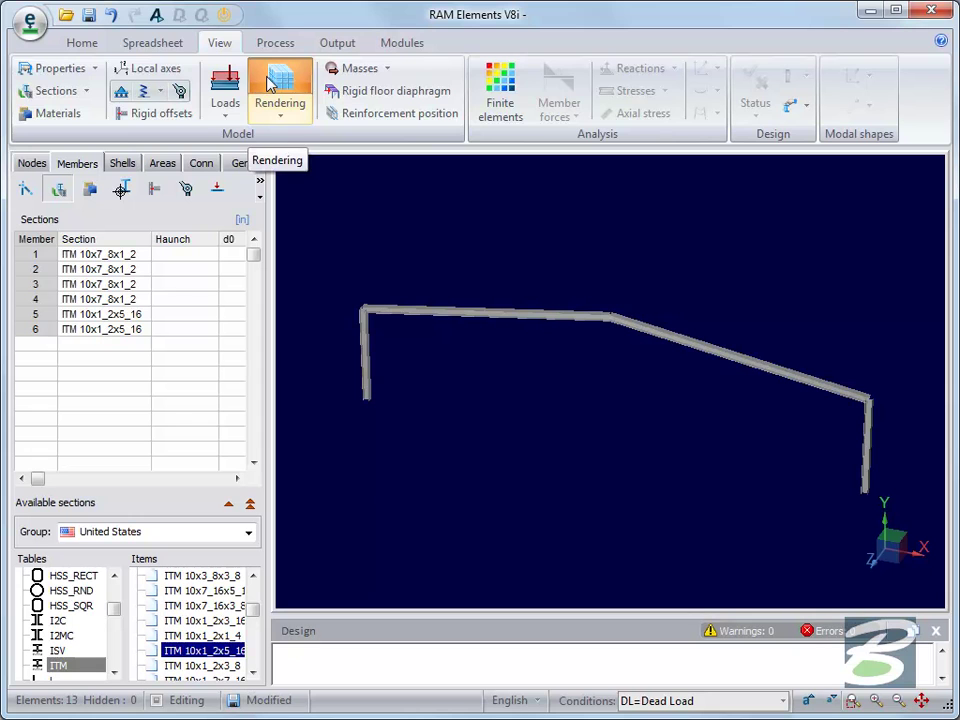
click(287, 218)
drag(268, 257, 343, 259)
click(241, 256)
click(241, 256)
text(12)
key(Tab)
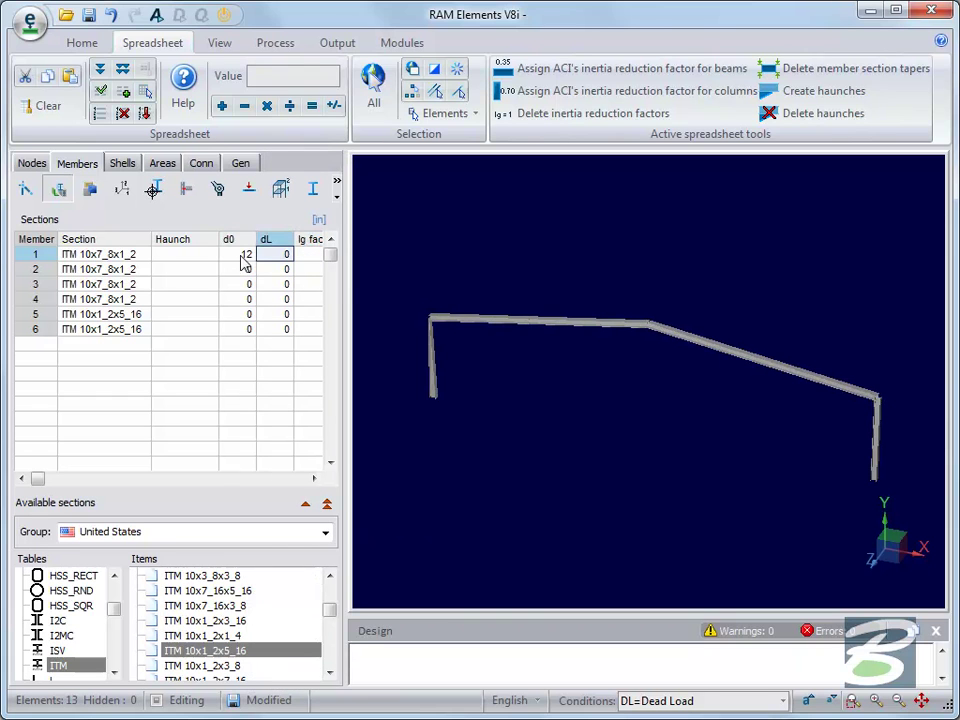
text(24)
click(237, 270)
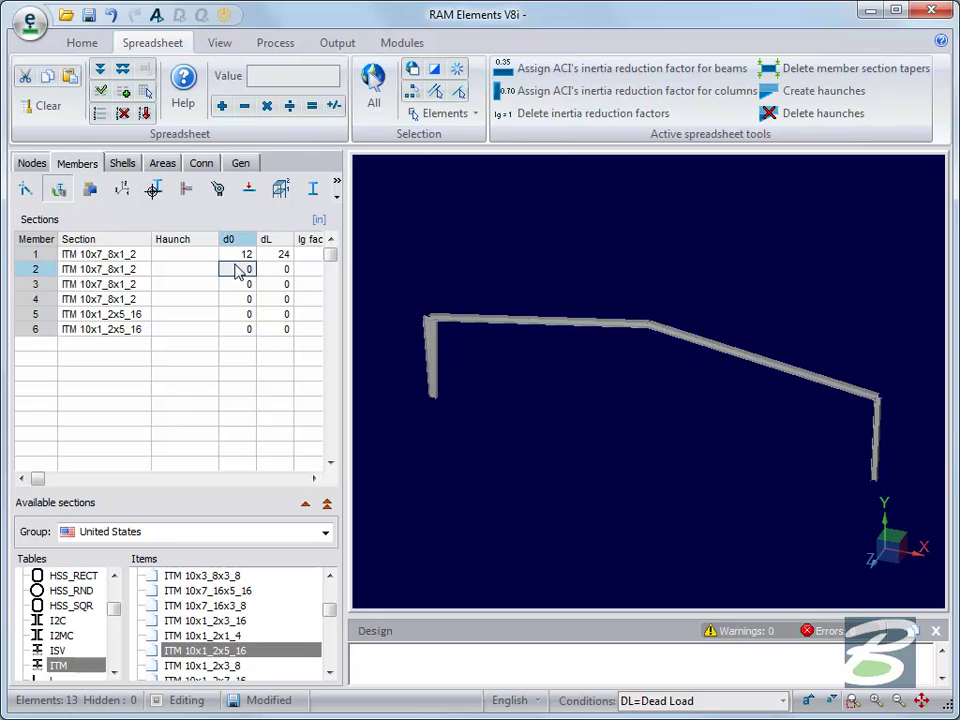
text(12)
click(277, 270)
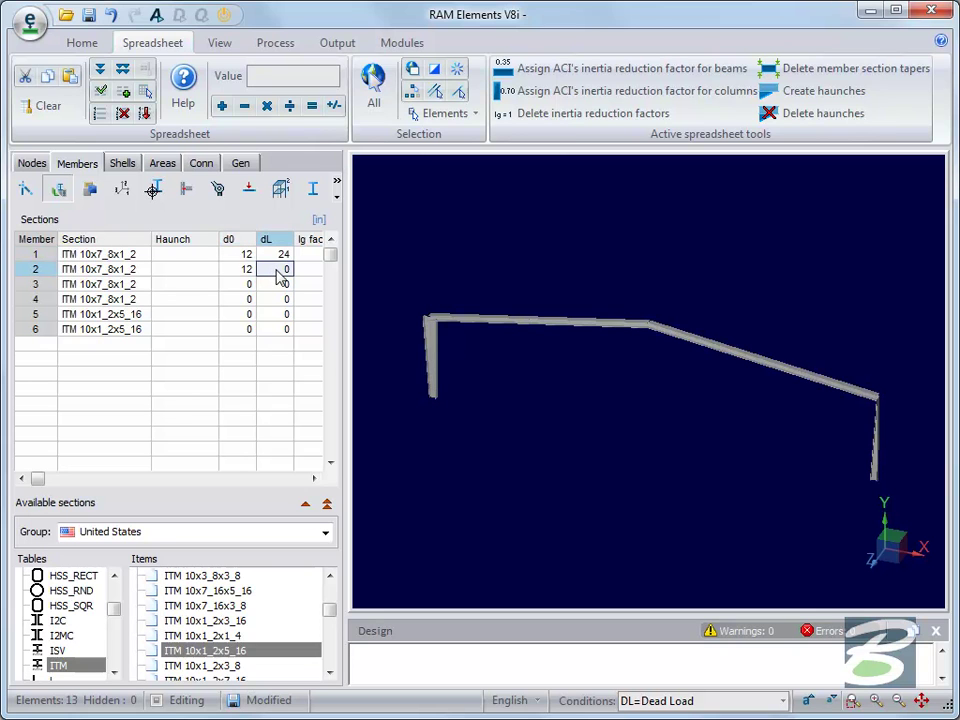
text(24)
click(240, 285)
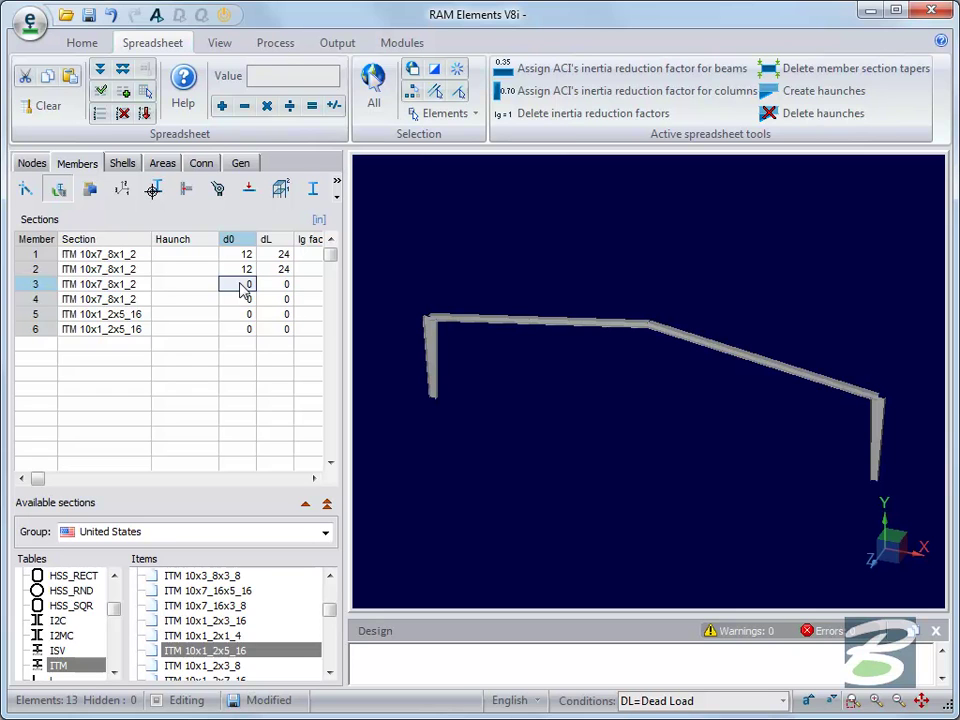
Paste taper depths for members 3–4 (24→12 in) and 5–6 (12→18 in)
drag(222, 283, 279, 338)
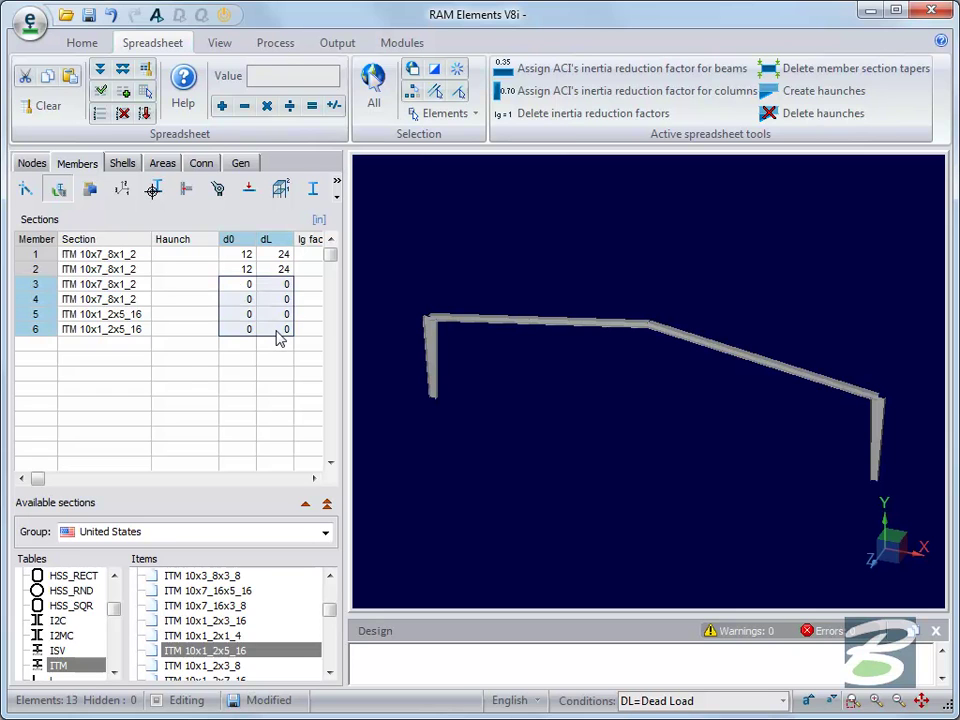
key(ctrl+v)
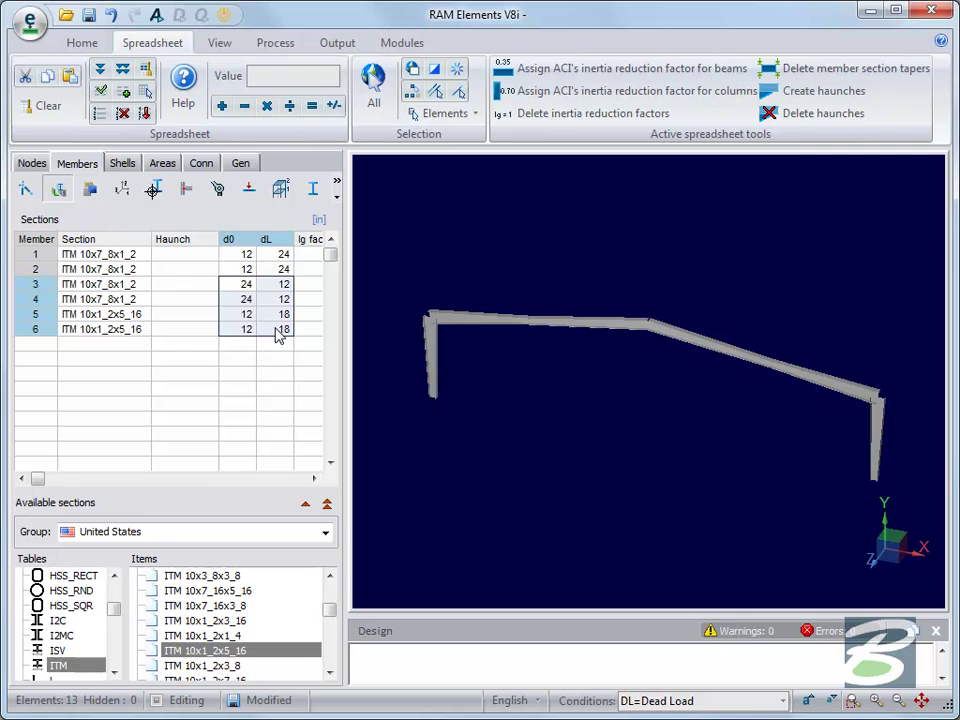
click(153, 189)
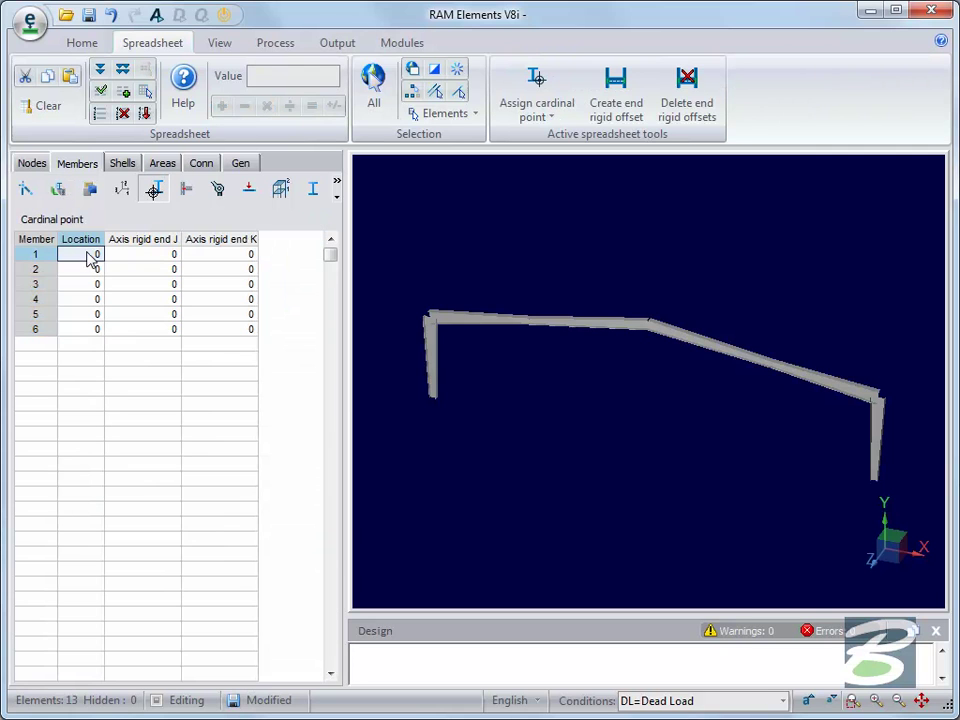
Fill the Location column with cardinal point 2, then set member 2 to 8
text(2)
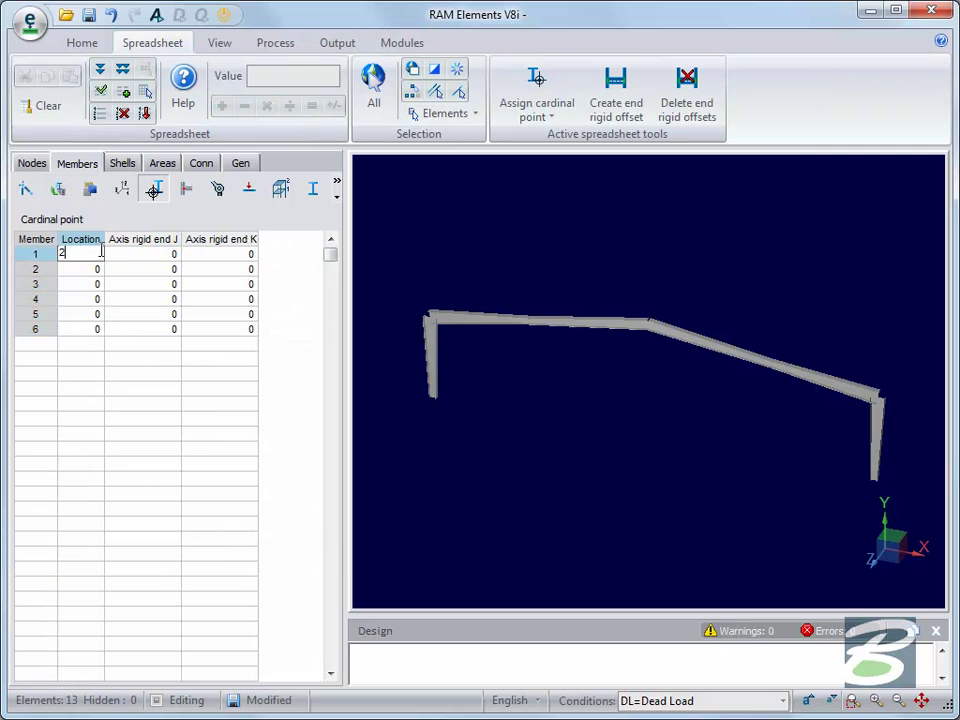
right_click(101, 253)
click(137, 377)
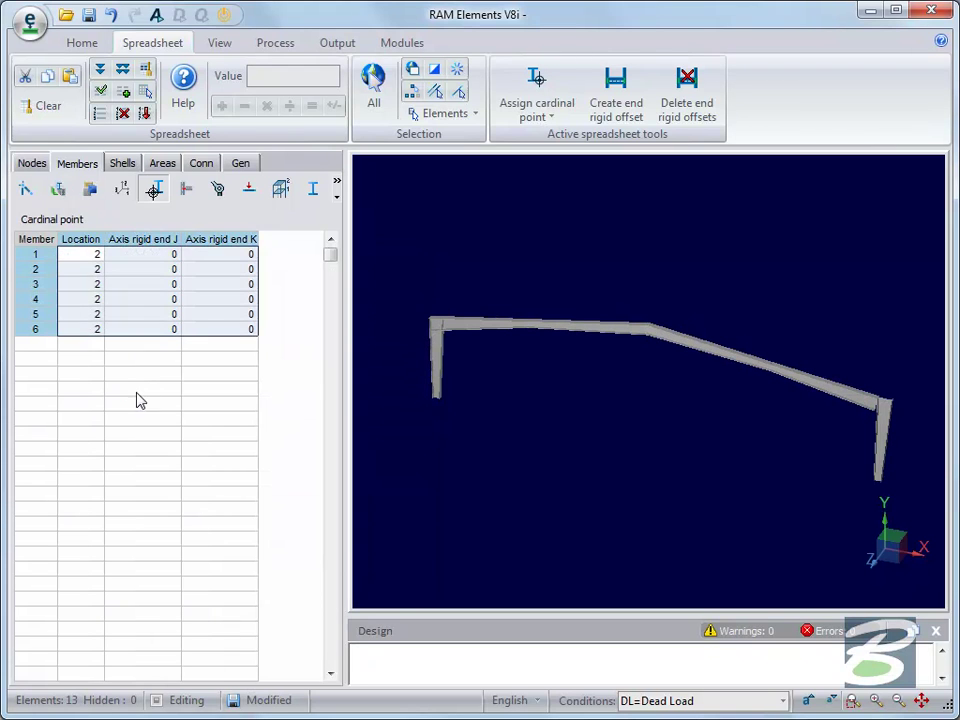
click(88, 275)
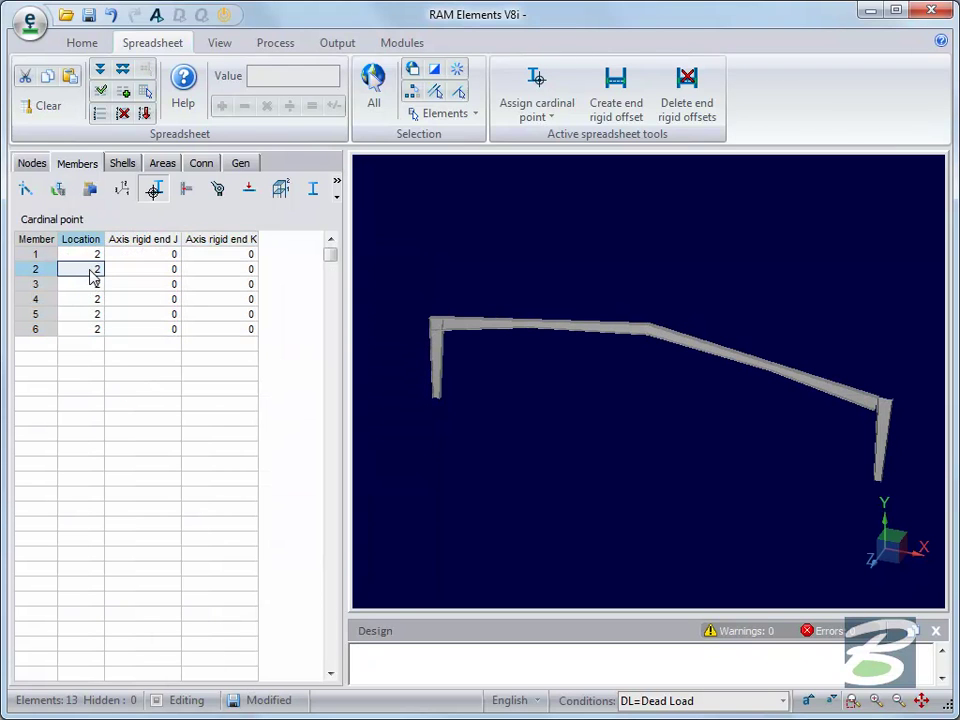
click(62, 268)
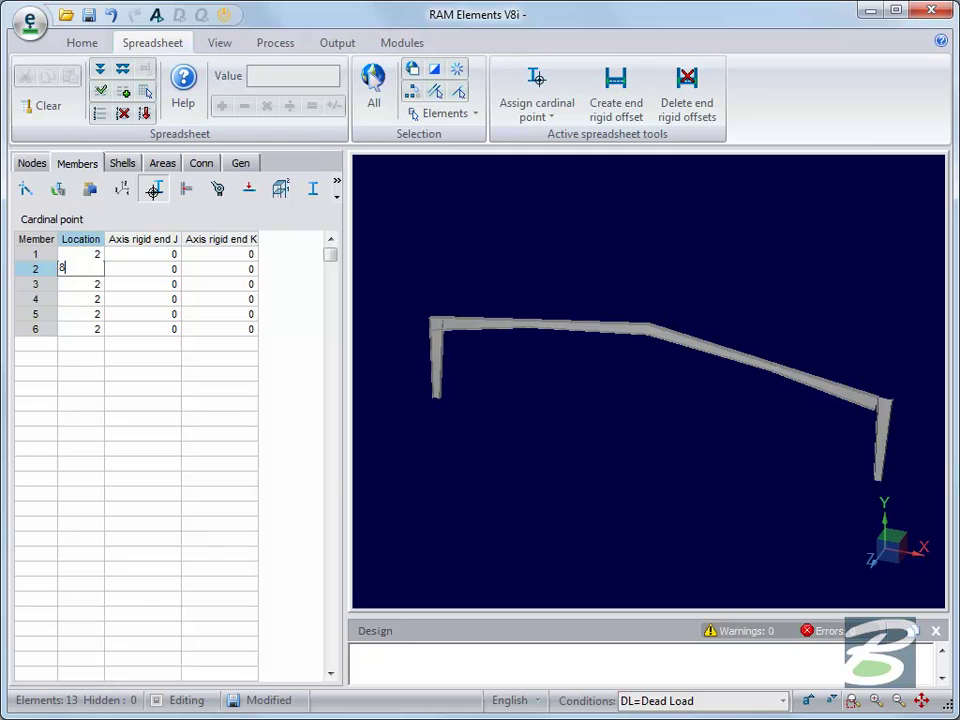
key(Return)
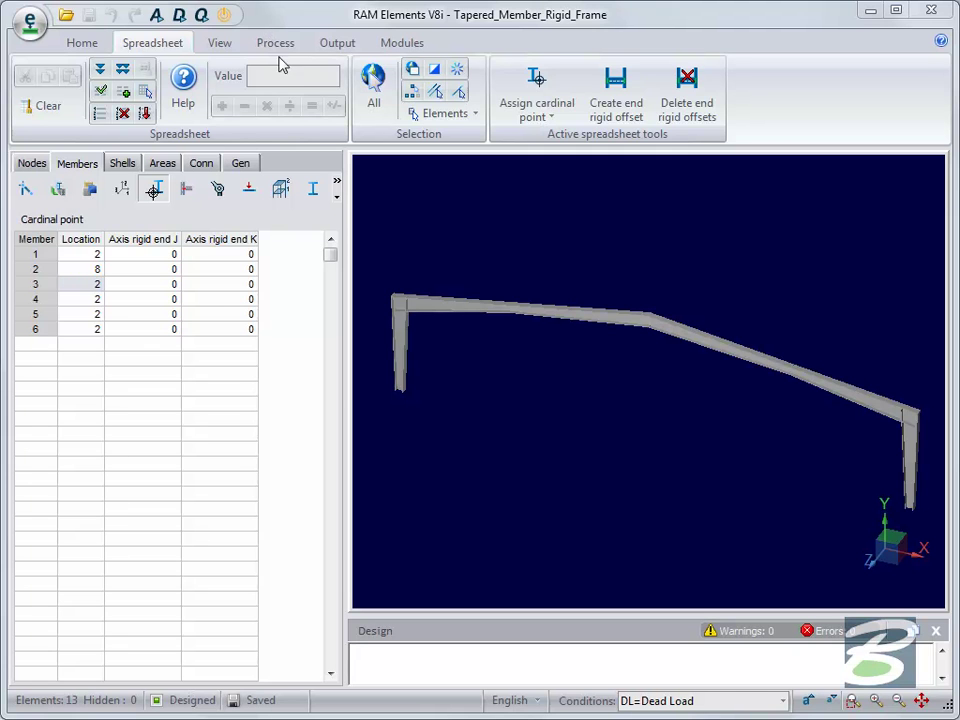
Run a P-Delta analysis, then design all members per AISC 360-05 LRFD with MBMA
click(274, 46)
click(40, 98)
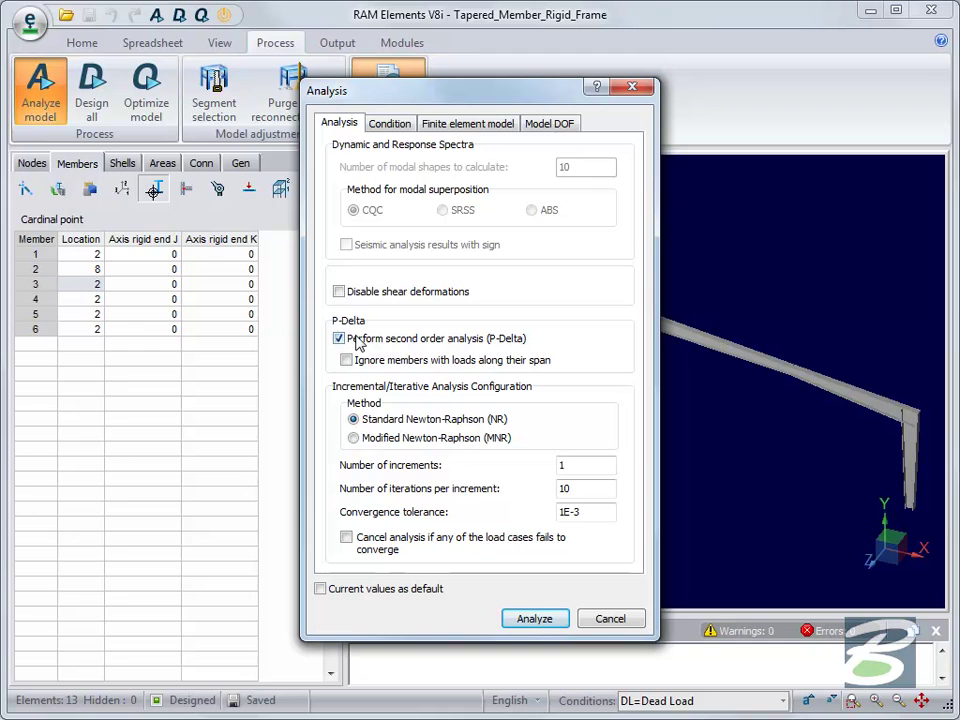
click(541, 619)
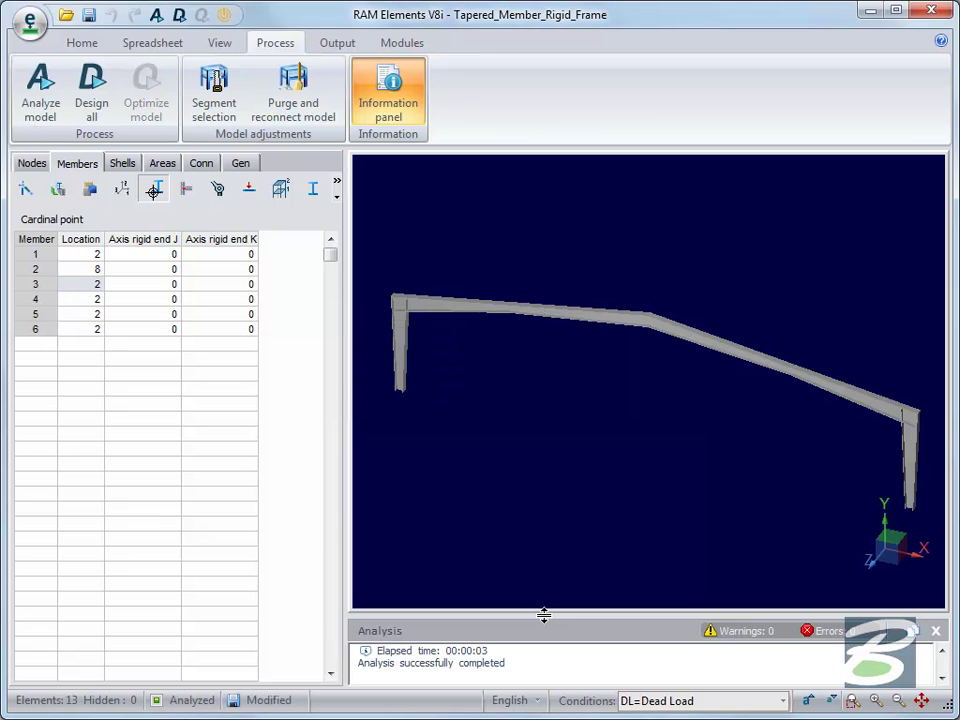
click(95, 94)
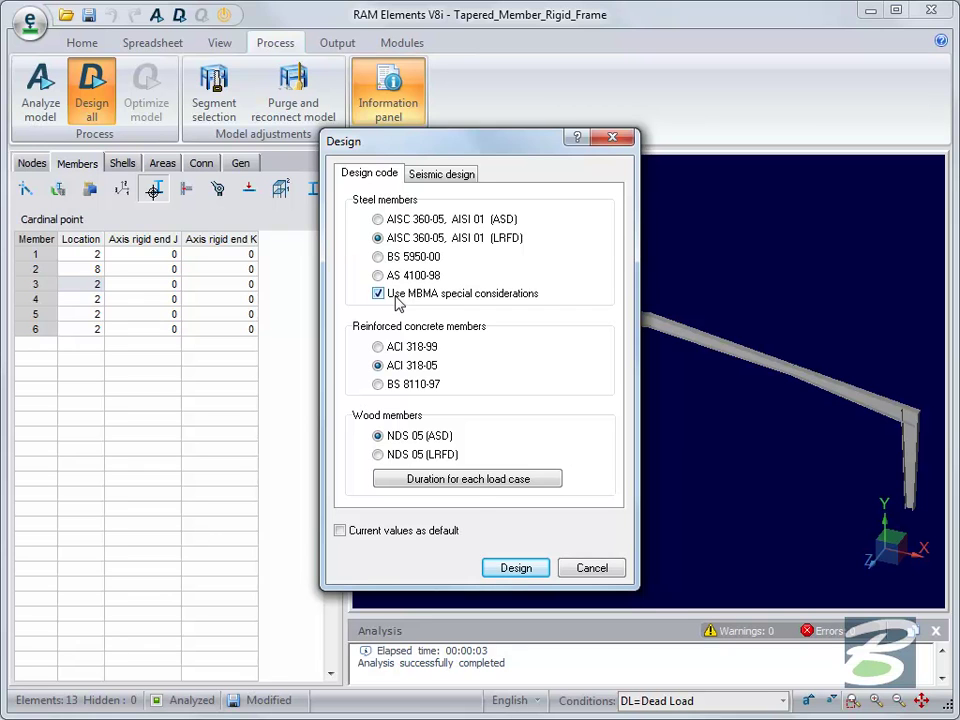
click(523, 568)
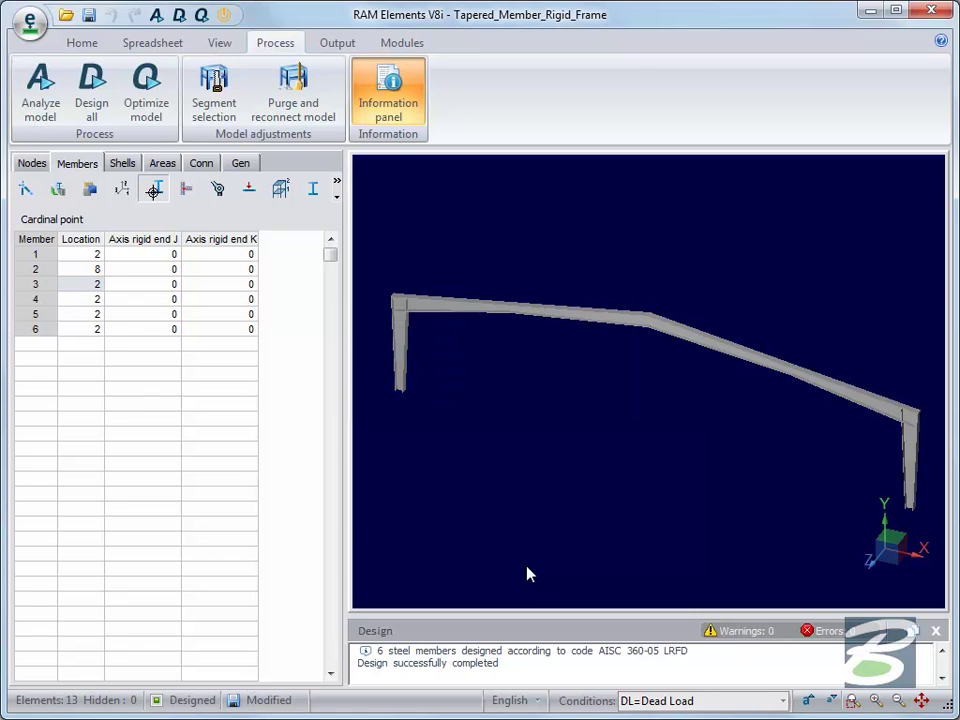
click(337, 43)
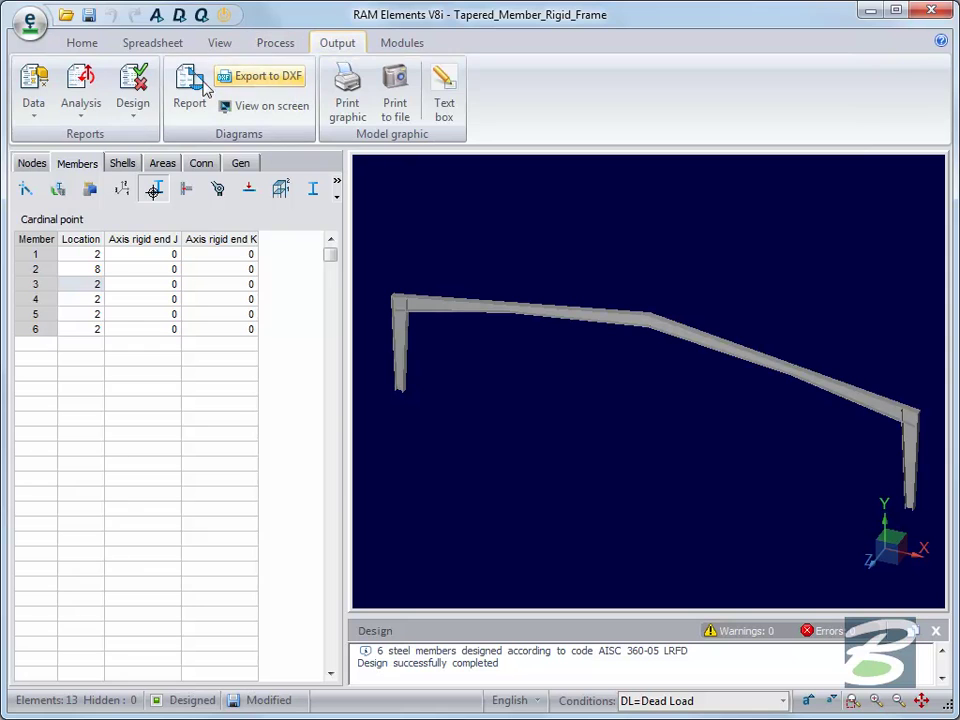
click(140, 104)
click(146, 144)
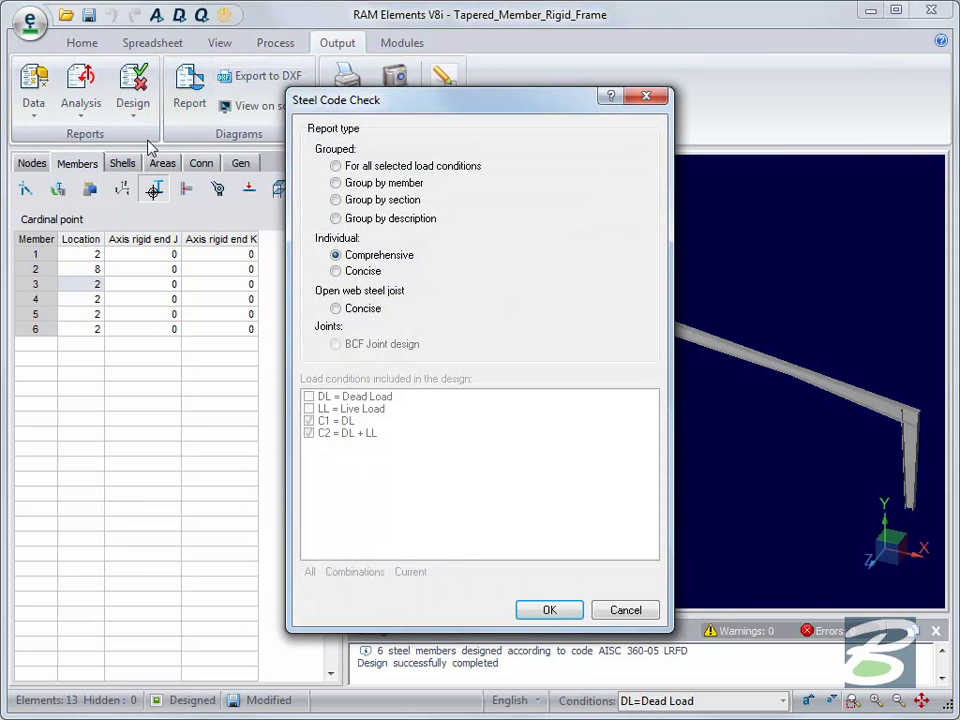
click(548, 610)
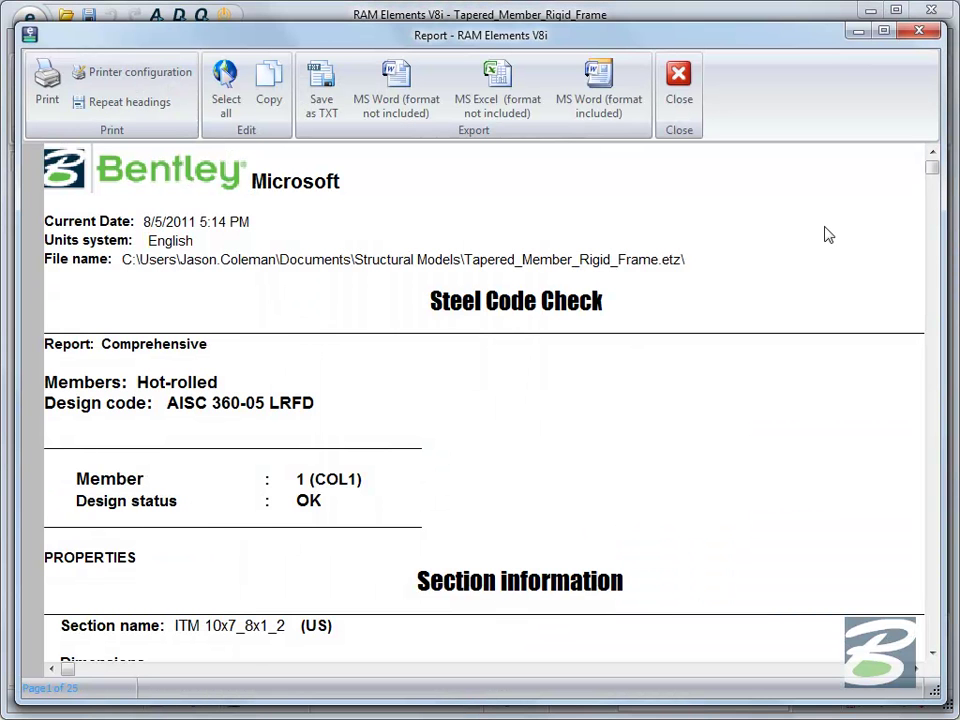
drag(928, 172, 936, 186)
scroll(846, 259, down, 5)
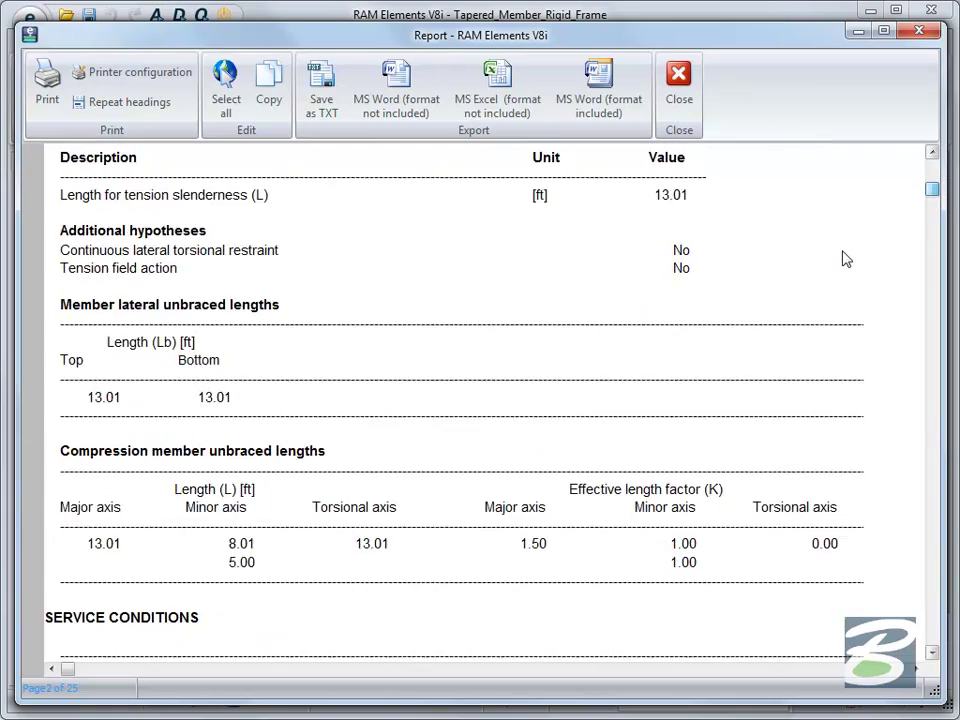
scroll(846, 265, down, 10)
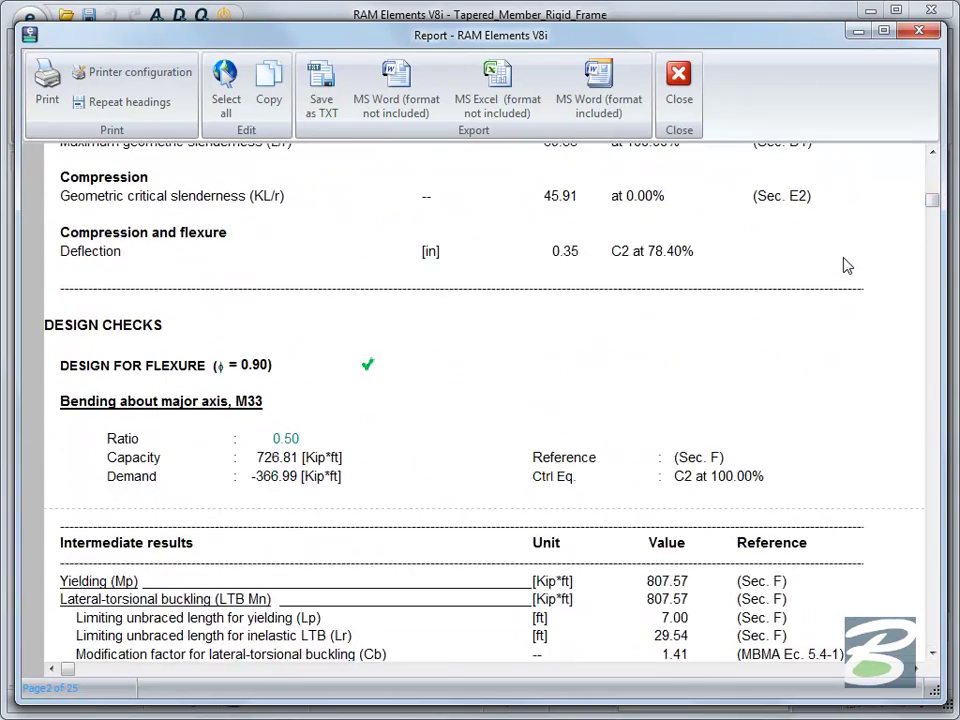
scroll(846, 265, down, 4)
drag(729, 343, 836, 385)
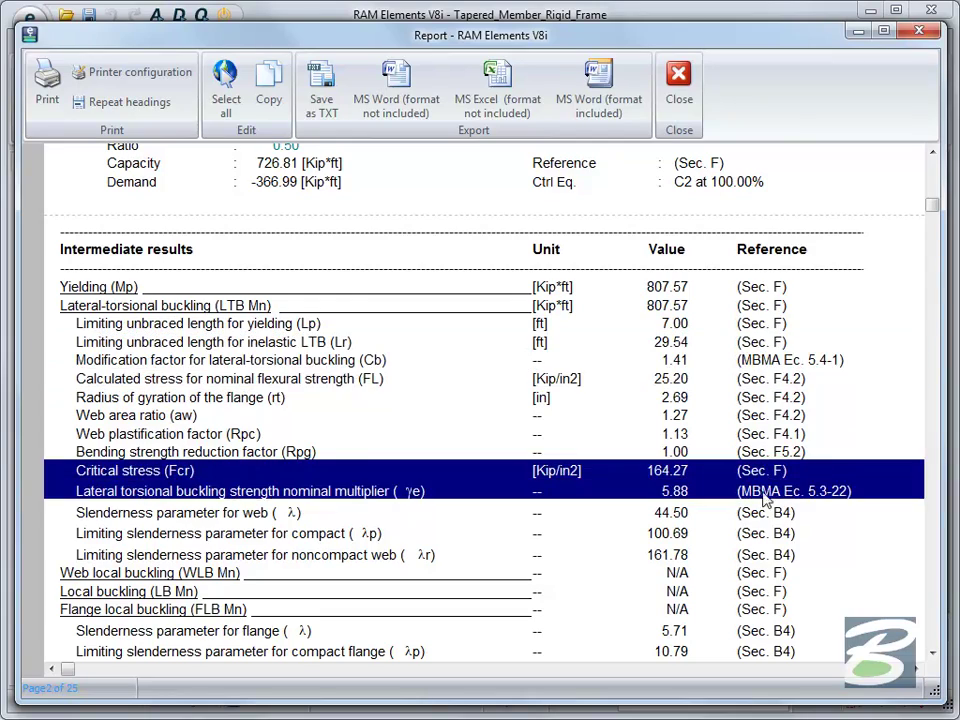
scroll(805, 512, down, 15)
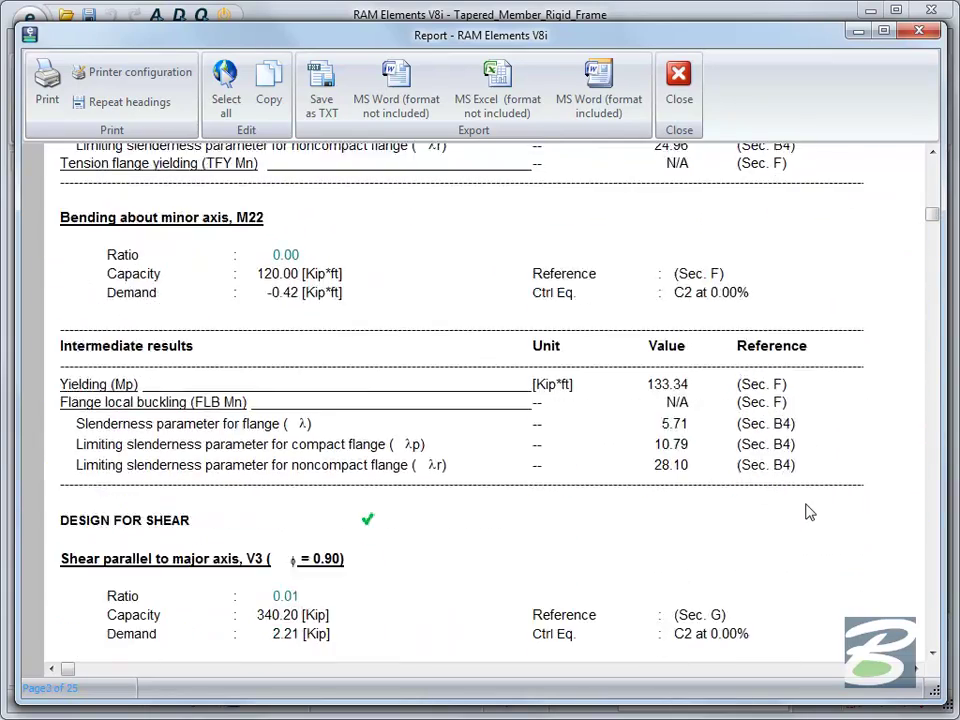
scroll(810, 512, down, 5)
click(679, 90)
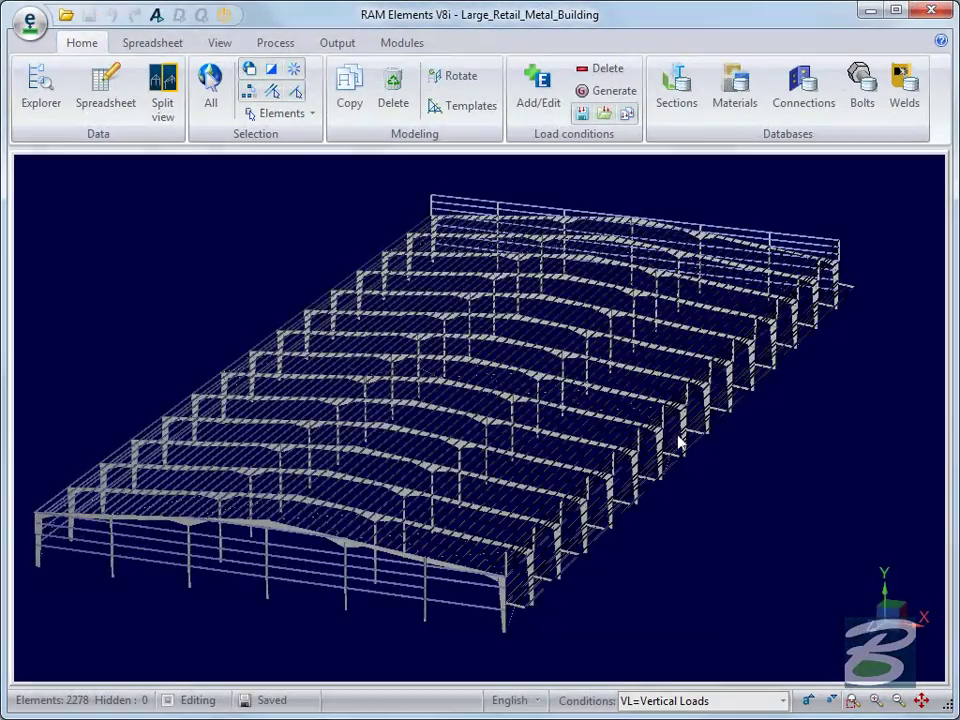
Orbit and zoom into the Large_Retail_Metal_Building model's tapered rigid frames
middle_drag(418, 378, 579, 366)
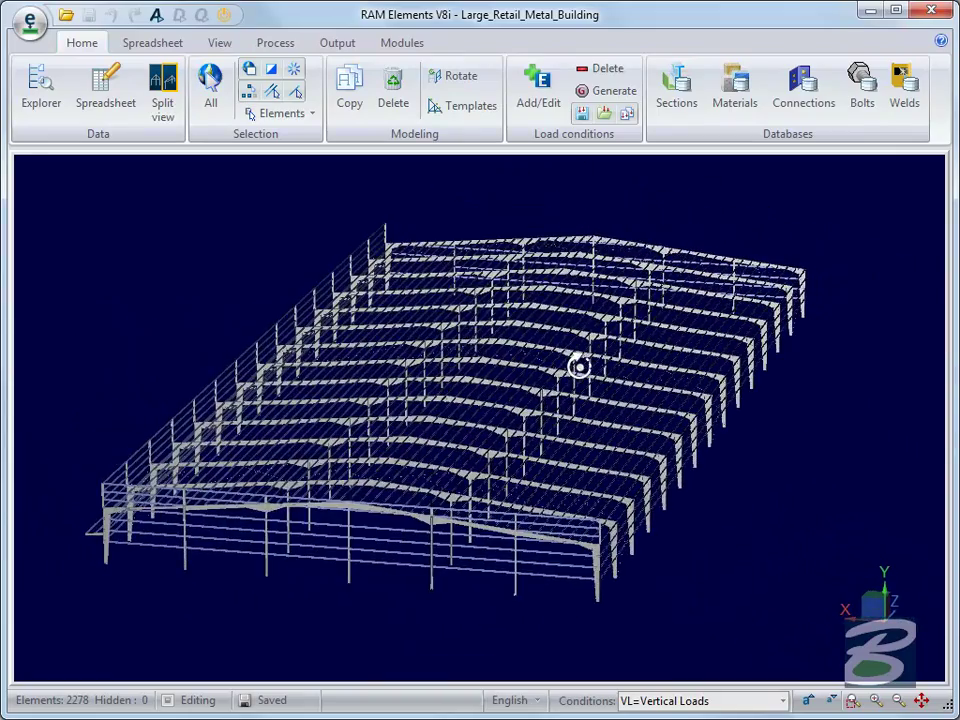
scroll(424, 548, up, 4)
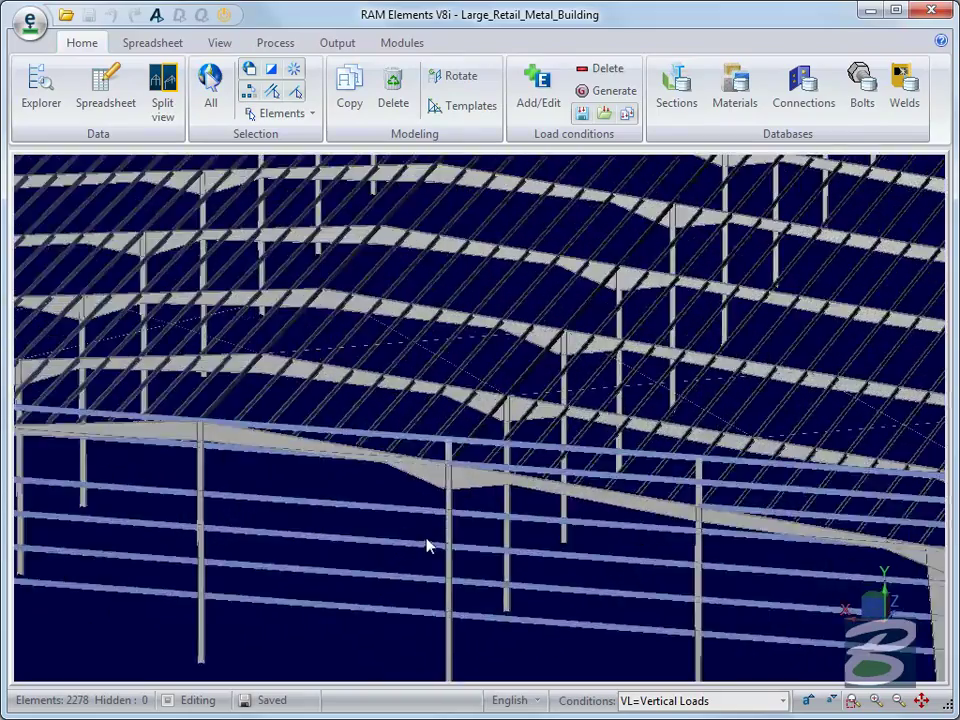